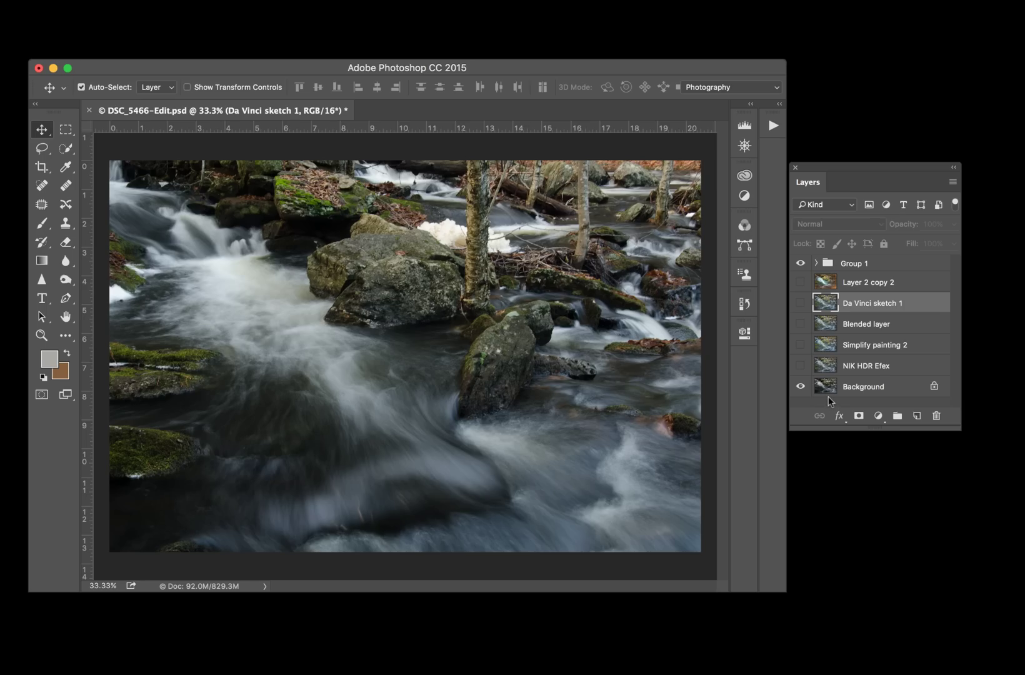
# - Compare the finished painting on Layer 2 copy 2 with the original photo by toggling its visibility
pyautogui.click(800, 283)
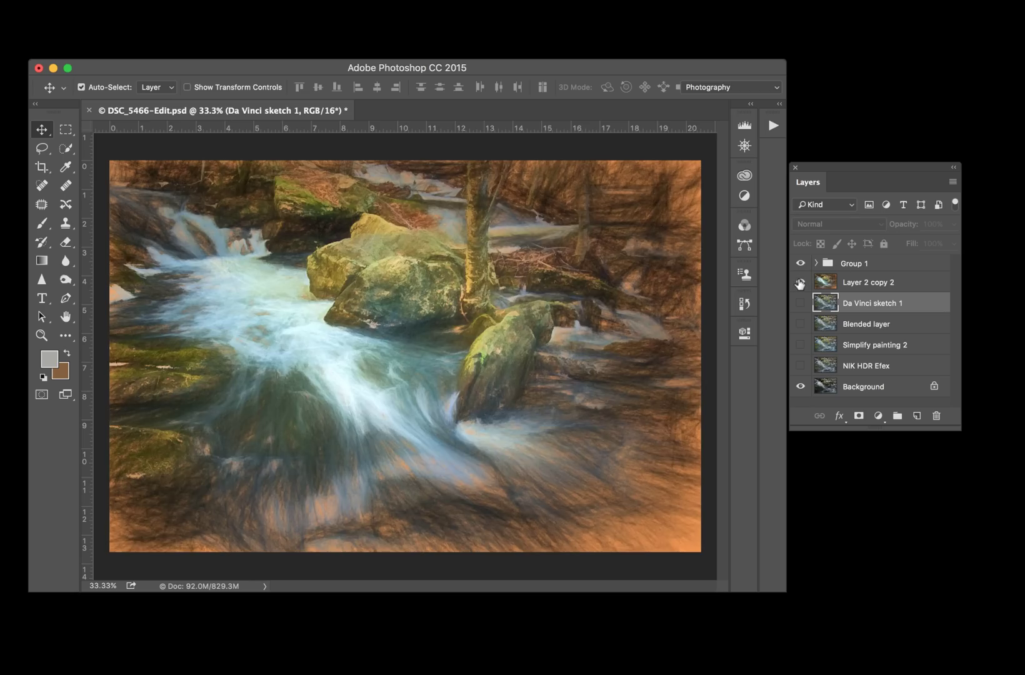
pyautogui.click(800, 283)
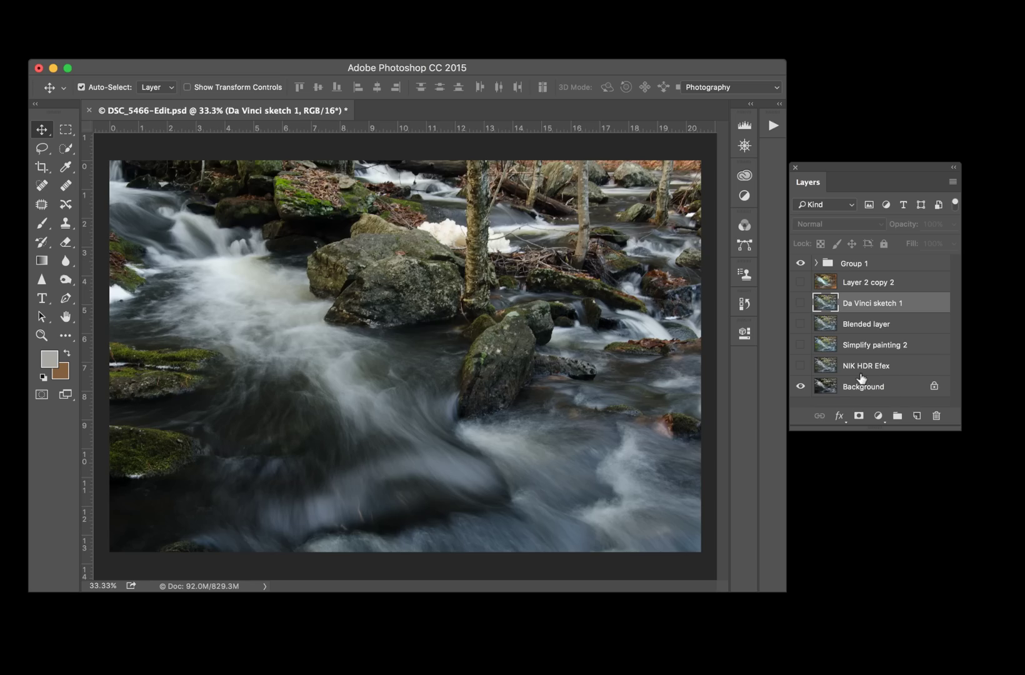
# - Make the NIK HDR Efex, Simplify painting 2 and Blended layer layers visible in turn, comparing Simplify painting 2 on and off
pyautogui.click(800, 366)
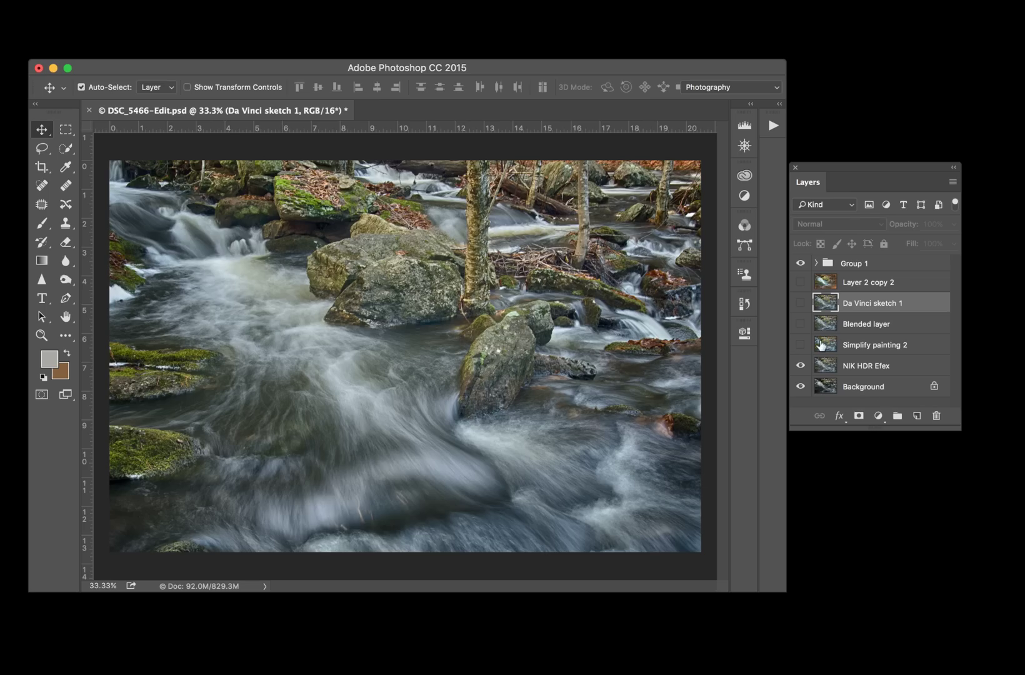
pyautogui.click(801, 345)
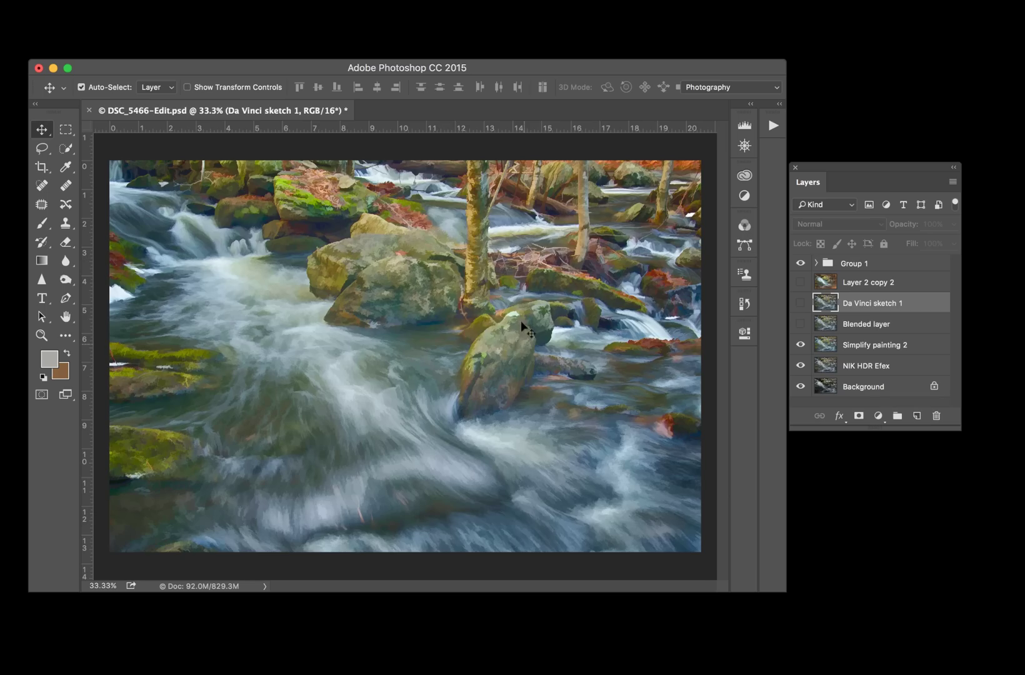
pyautogui.click(801, 345)
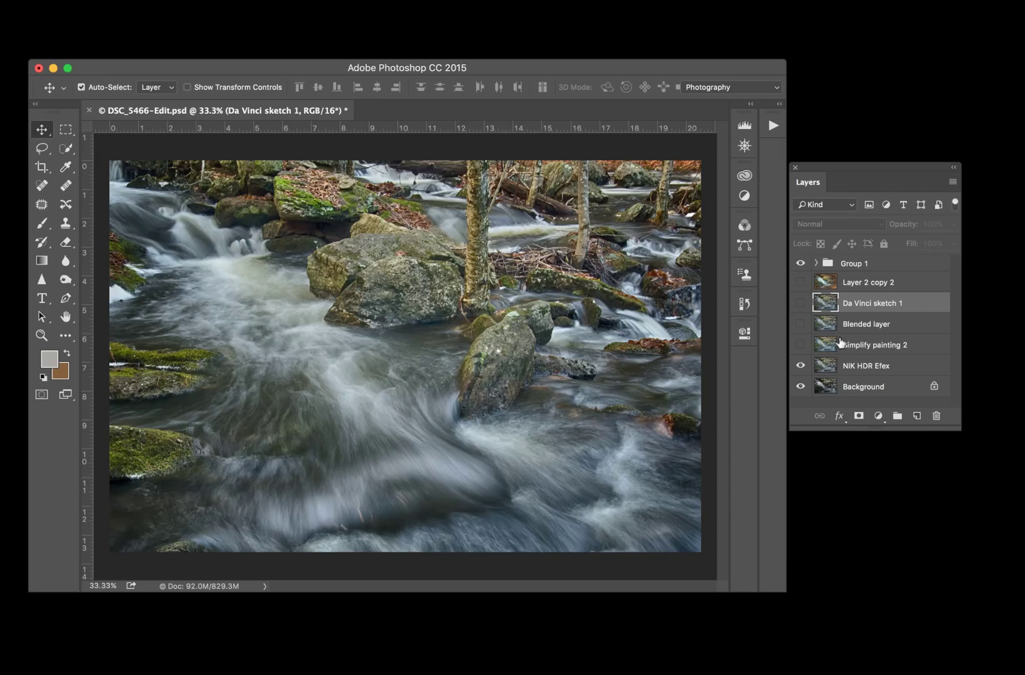
pyautogui.click(801, 344)
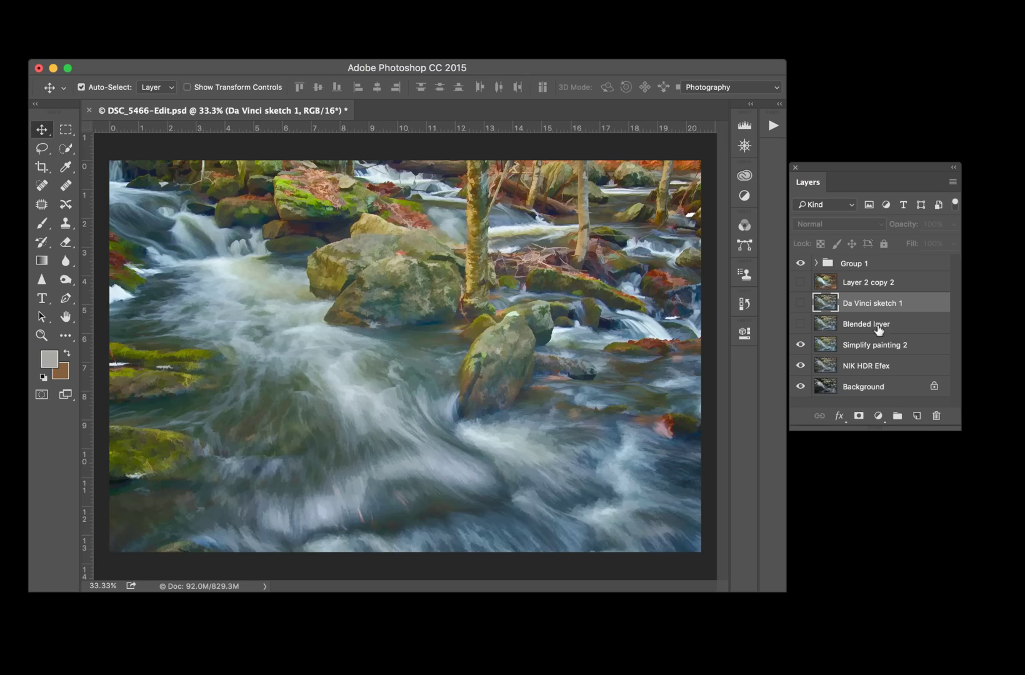
pyautogui.click(801, 324)
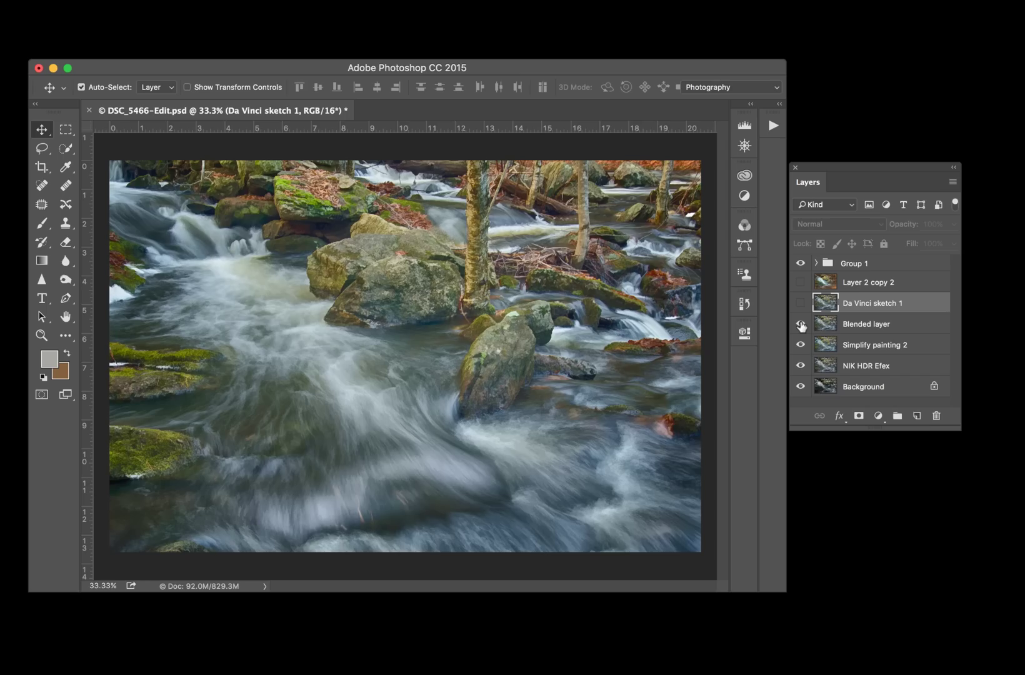
# - Compare the lower layers once more, leaving NIK HDR Efex and Blended layer shown and Simplify painting 2 hidden
pyautogui.click(801, 366)
pyautogui.click(800, 366)
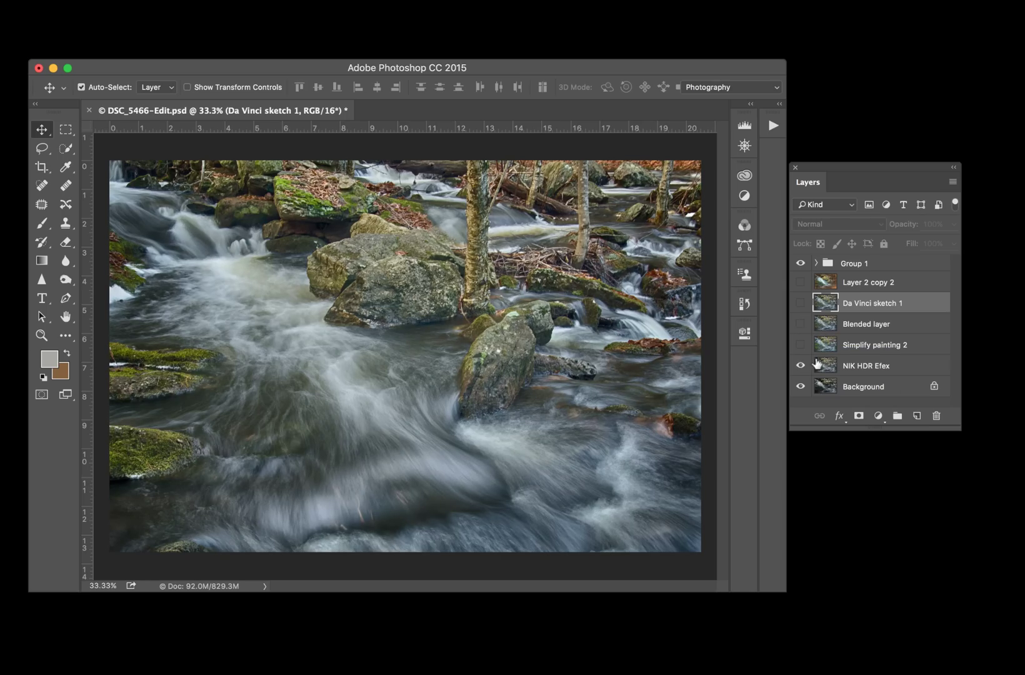
pyautogui.click(801, 344)
pyautogui.click(800, 326)
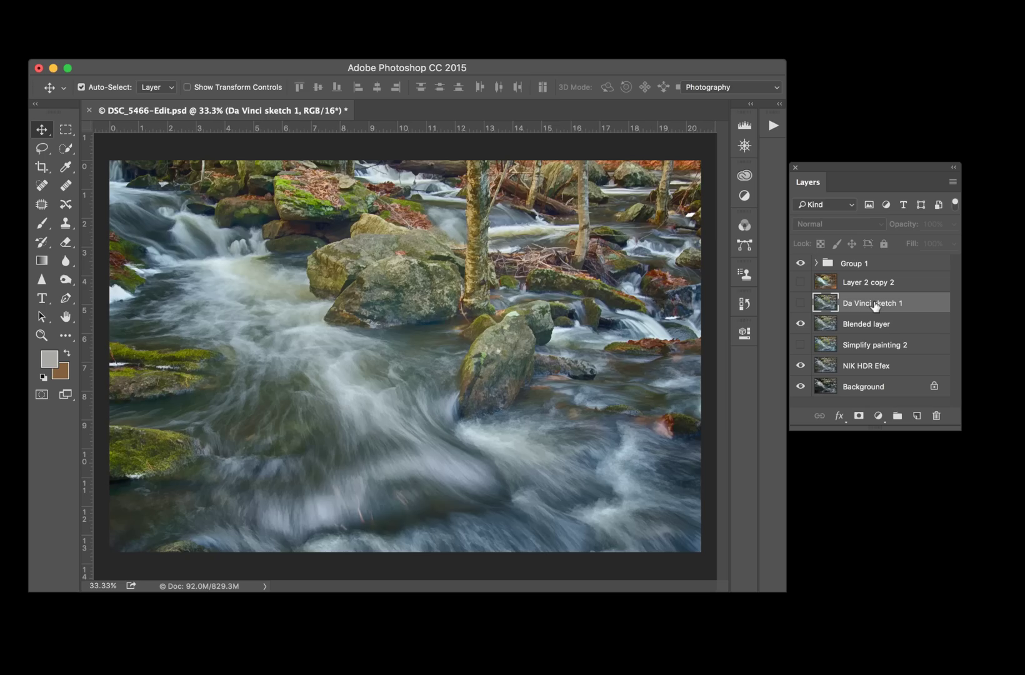
# - Show the Da Vinci sketch 1 layer and briefly preview Layer 2 copy 2 above it
pyautogui.click(800, 302)
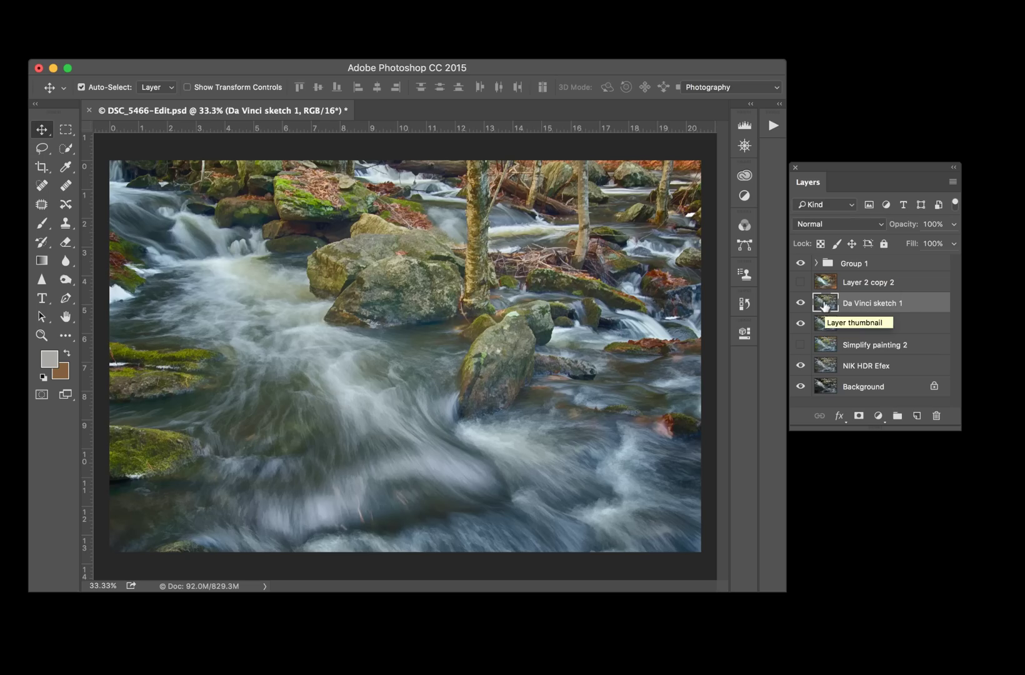
pyautogui.click(799, 282)
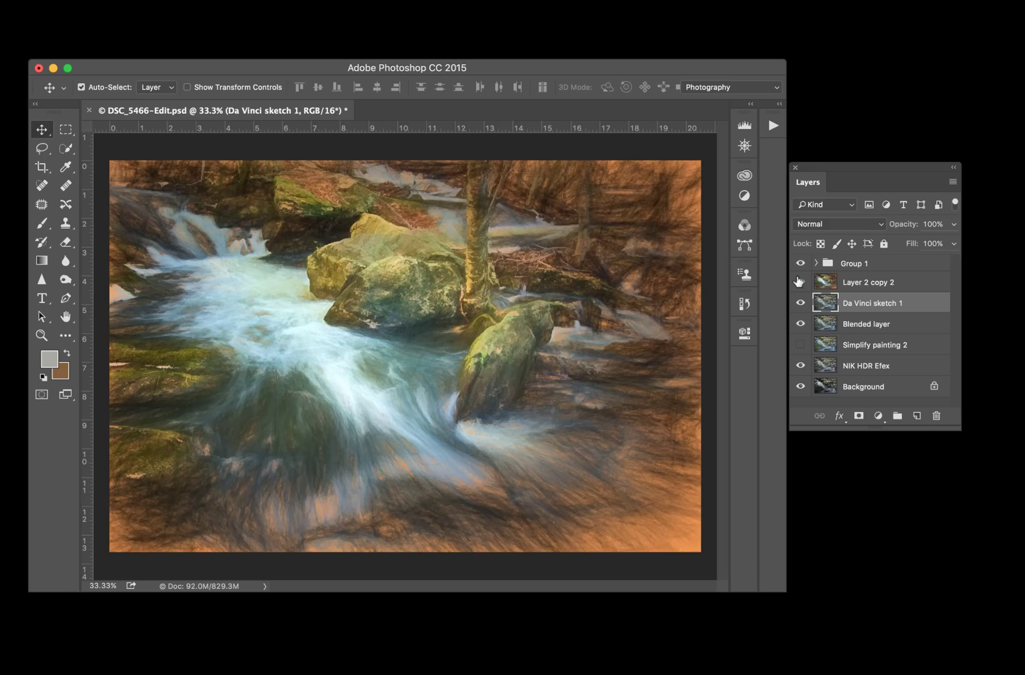
pyautogui.click(799, 282)
# - Run the Topaz Impression filter on the Da Vinci sketch 1 layer and open the Da Vinci Sketch I preset's settings
pyautogui.click(350, 39)
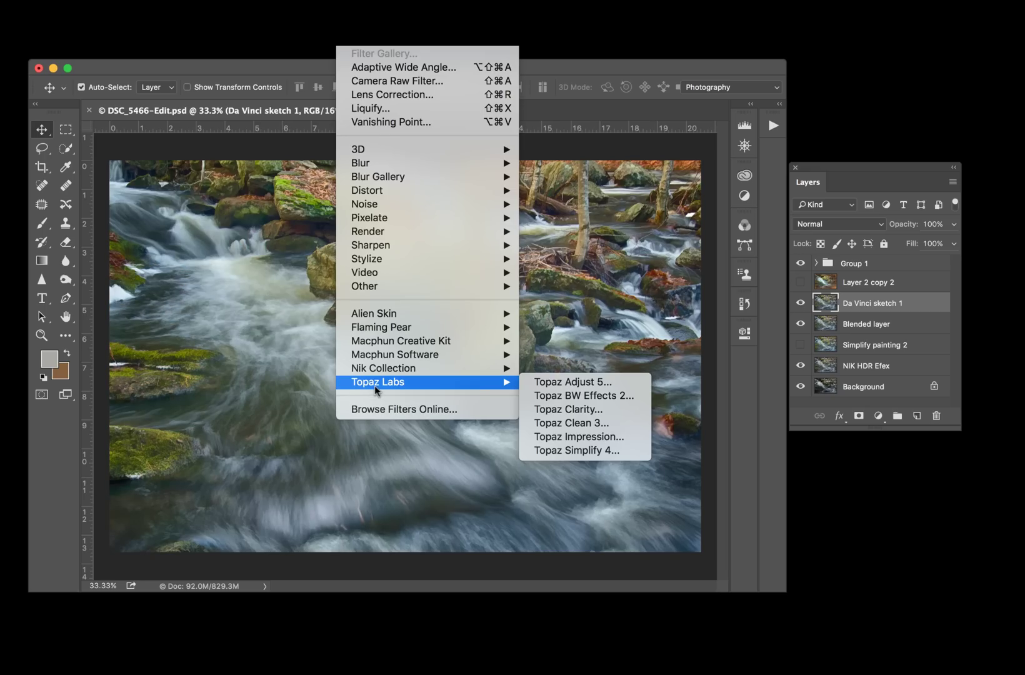
pyautogui.click(588, 438)
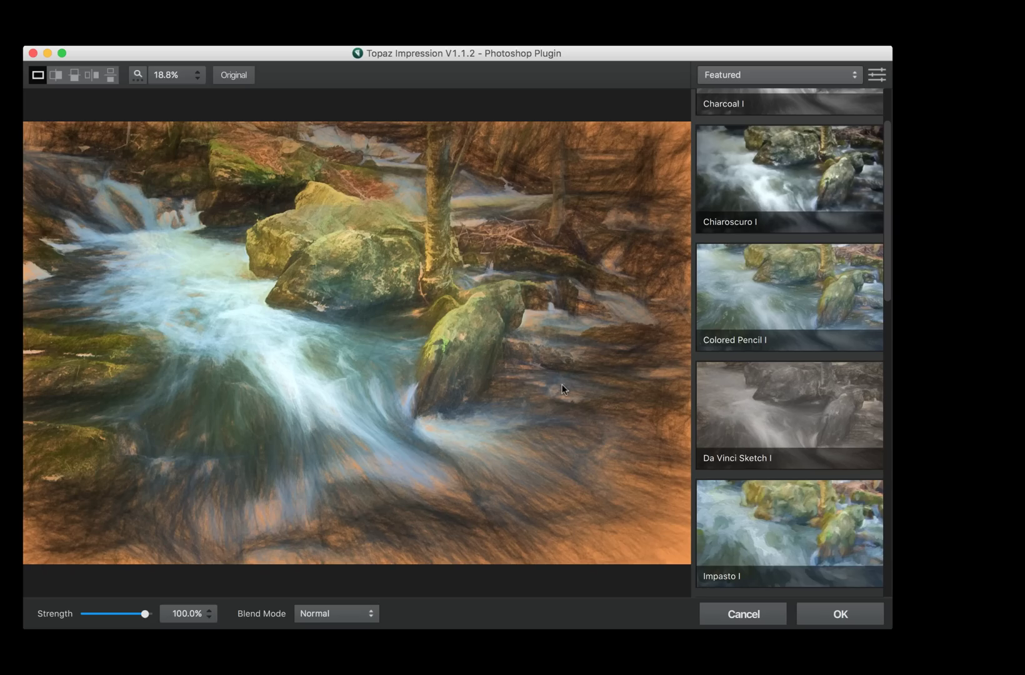
pyautogui.click(794, 405)
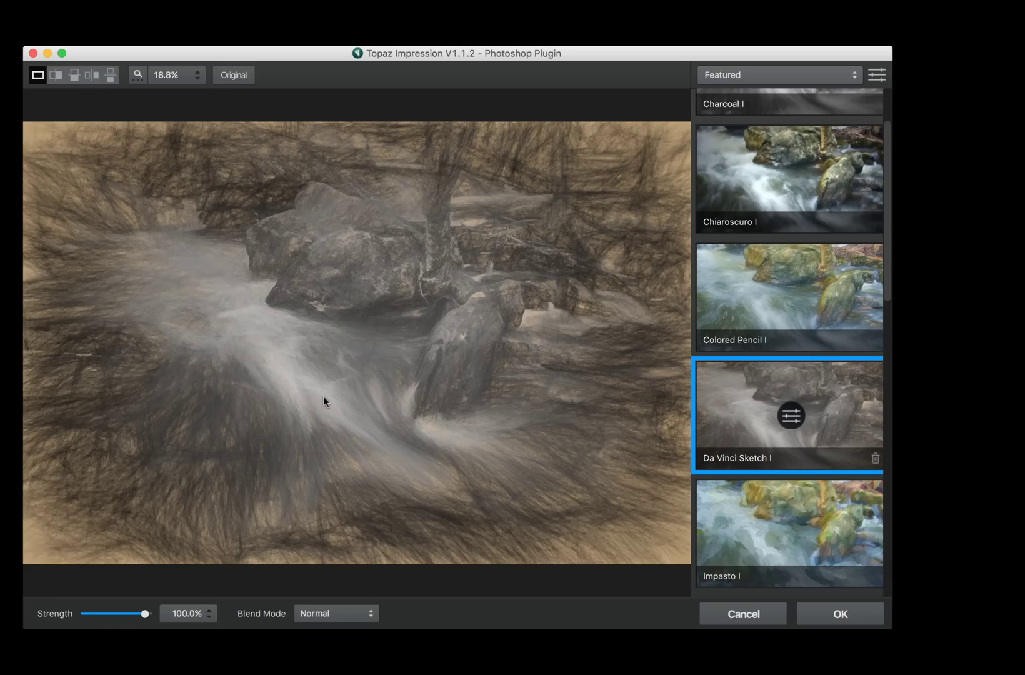
pyautogui.click(789, 415)
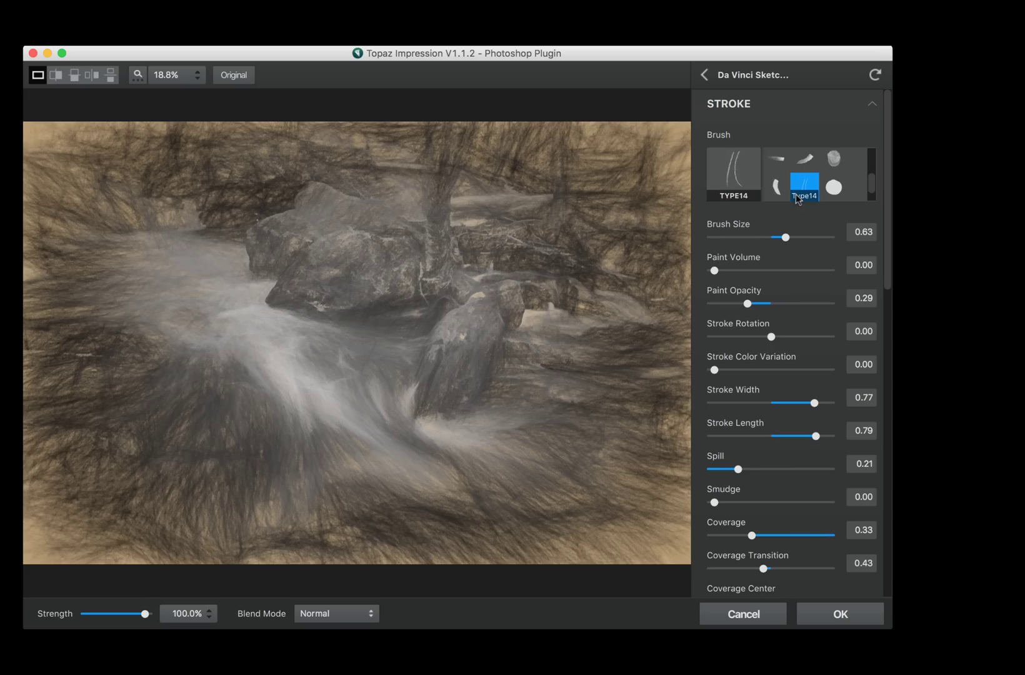
# - Set the stroke's Brush Size to 0.62 and both Stroke Width and Stroke Length to 1.00
pyautogui.moveTo(788, 238); pyautogui.dragTo(772, 237)
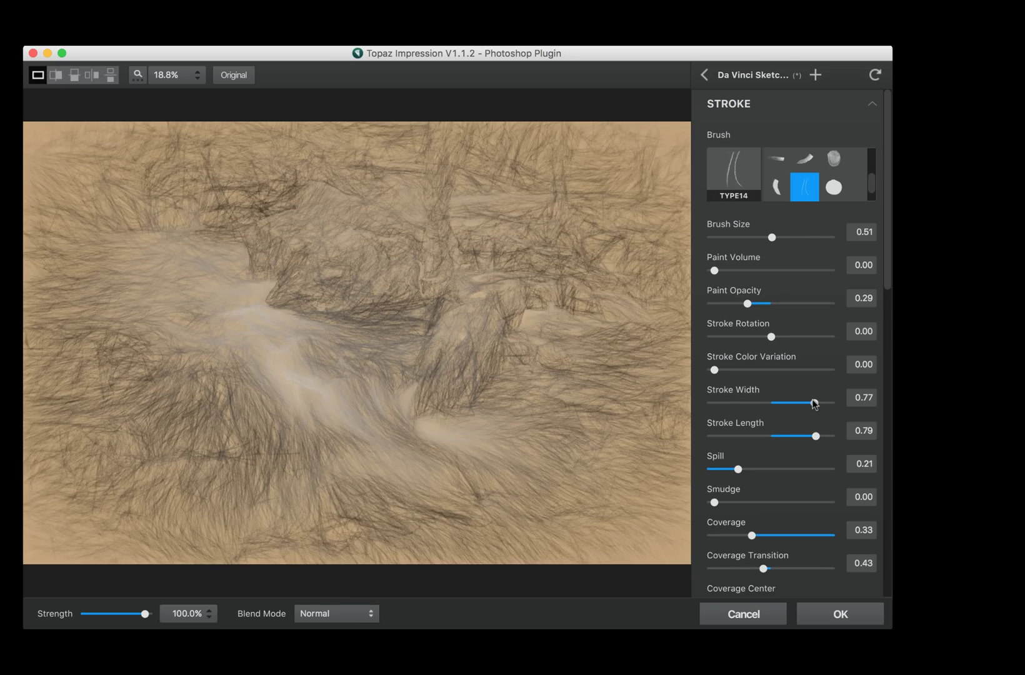
pyautogui.moveTo(814, 403)
pyautogui.mouseDown()
pyautogui.moveTo(829, 406)
pyautogui.moveTo(819, 438)
pyautogui.moveTo(846, 440)
pyautogui.mouseUp()
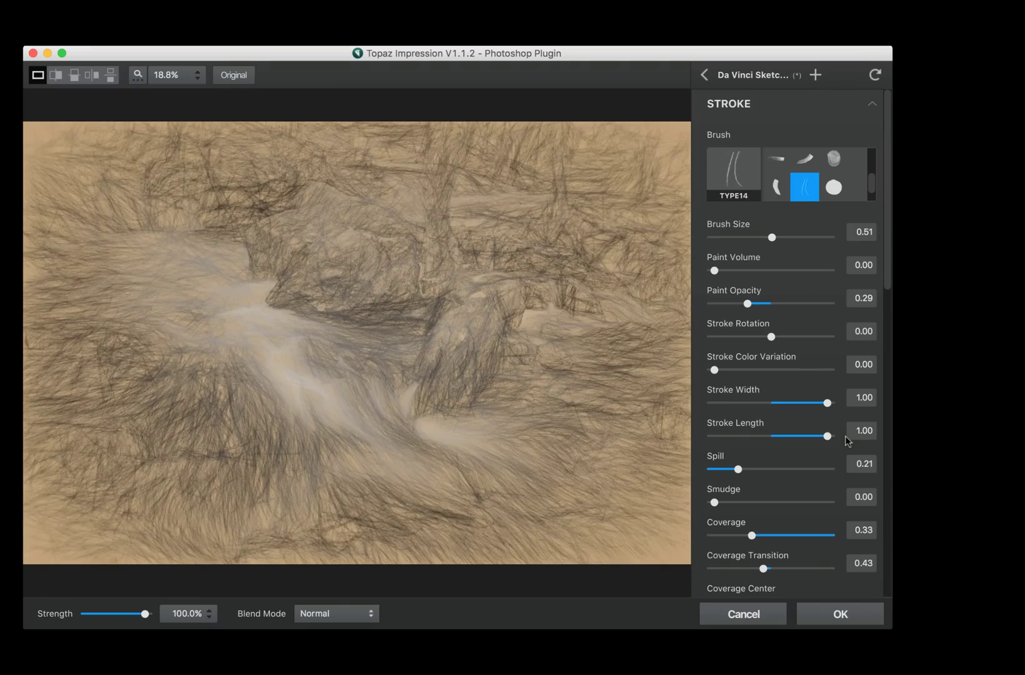
pyautogui.moveTo(772, 237); pyautogui.dragTo(784, 238)
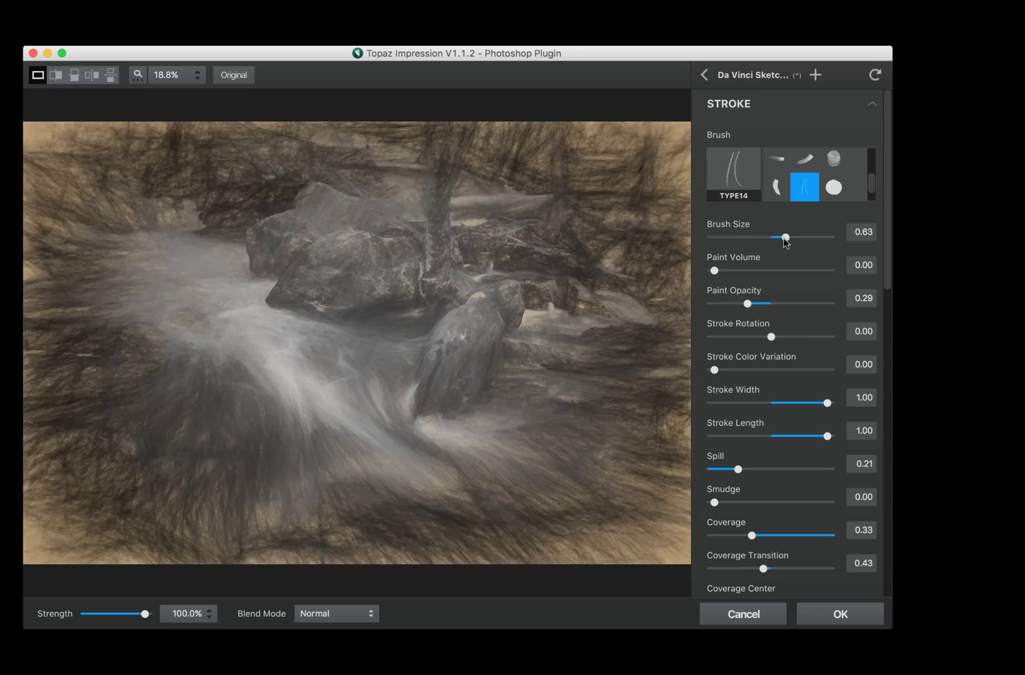
pyautogui.moveTo(784, 238); pyautogui.dragTo(782, 238)
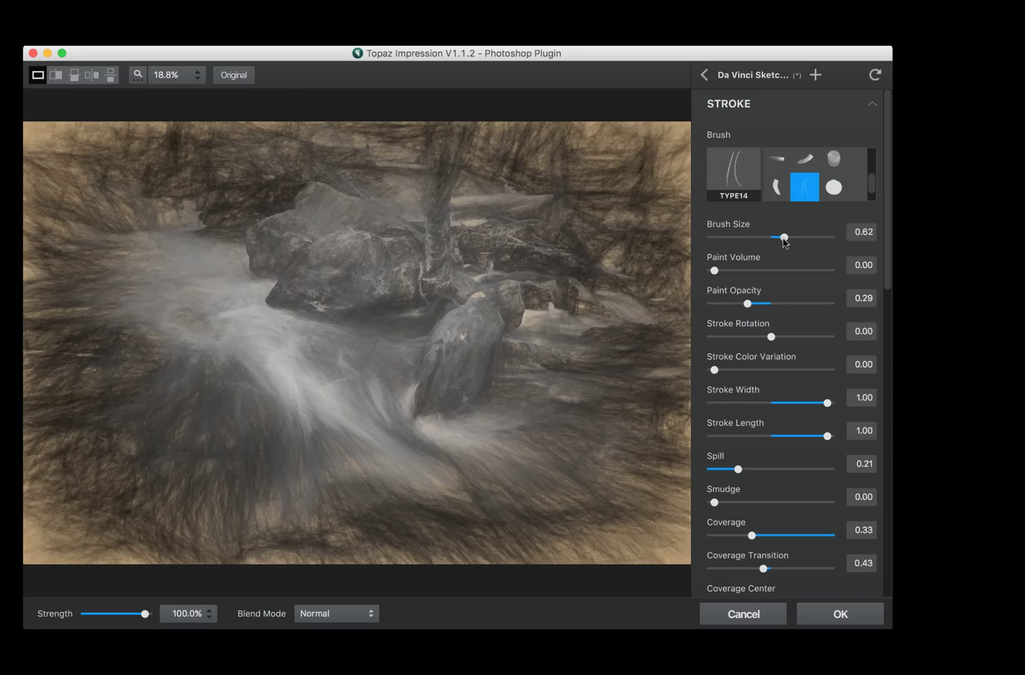
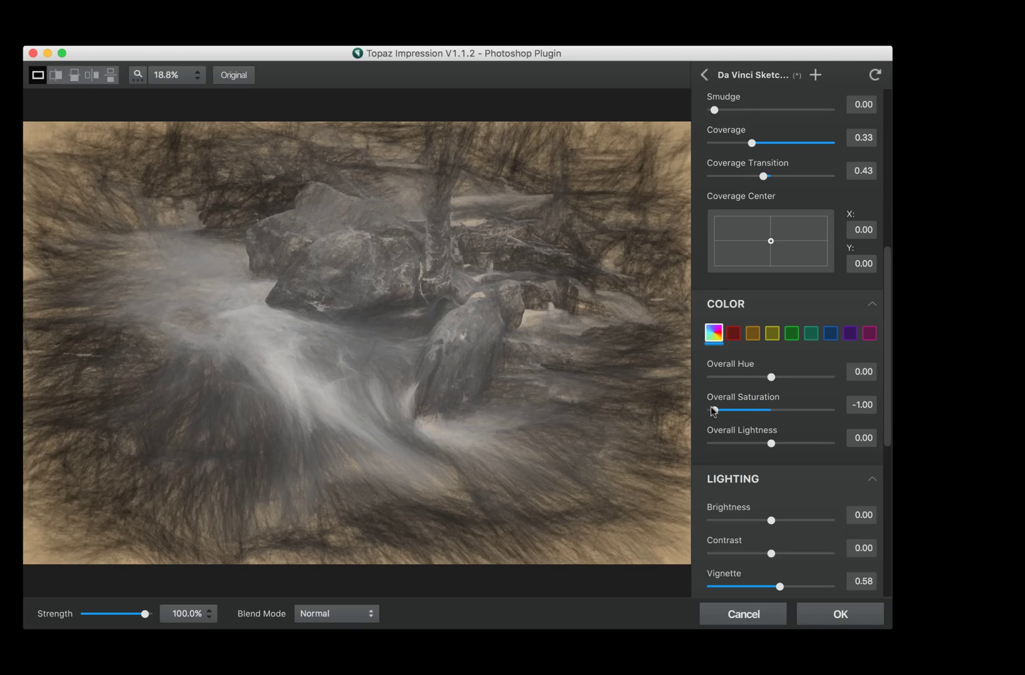
# - Set Overall Saturation to 0.16, Brightness to 0.10 and Contrast to 0.61
pyautogui.moveTo(726, 409); pyautogui.dragTo(778, 413)
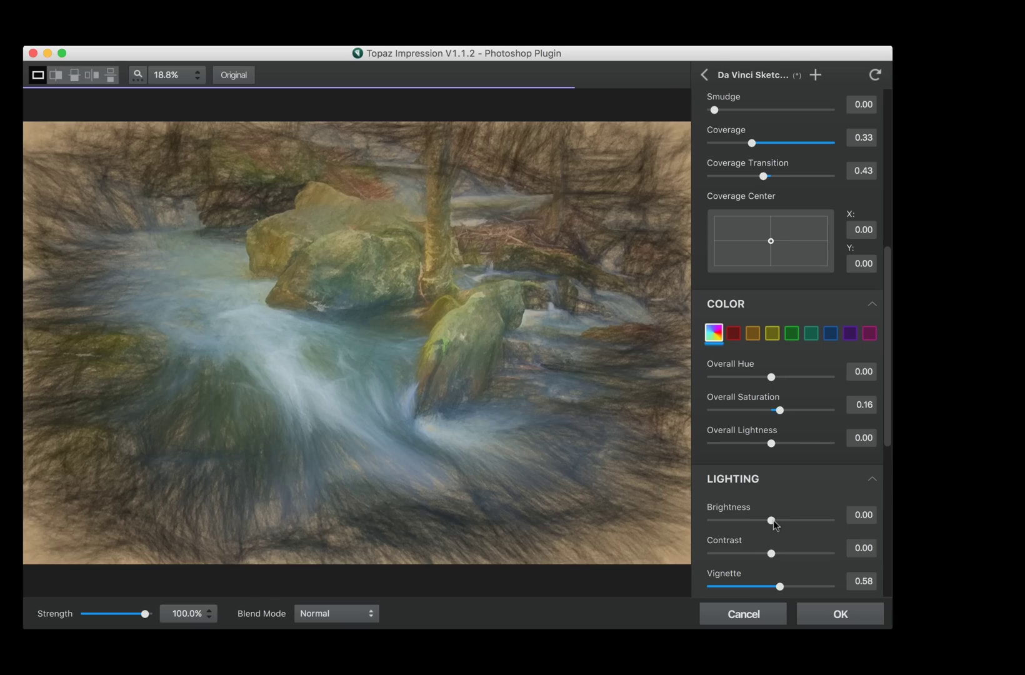
pyautogui.moveTo(772, 521); pyautogui.dragTo(805, 553)
# - Move the vignette center to X -0.37, Y -0.03 and set Vignette to 0.44 with a Vignette Transition of 0.41
pyautogui.scroll(-2, 802, 522)
pyautogui.scroll(-3, 801, 522)
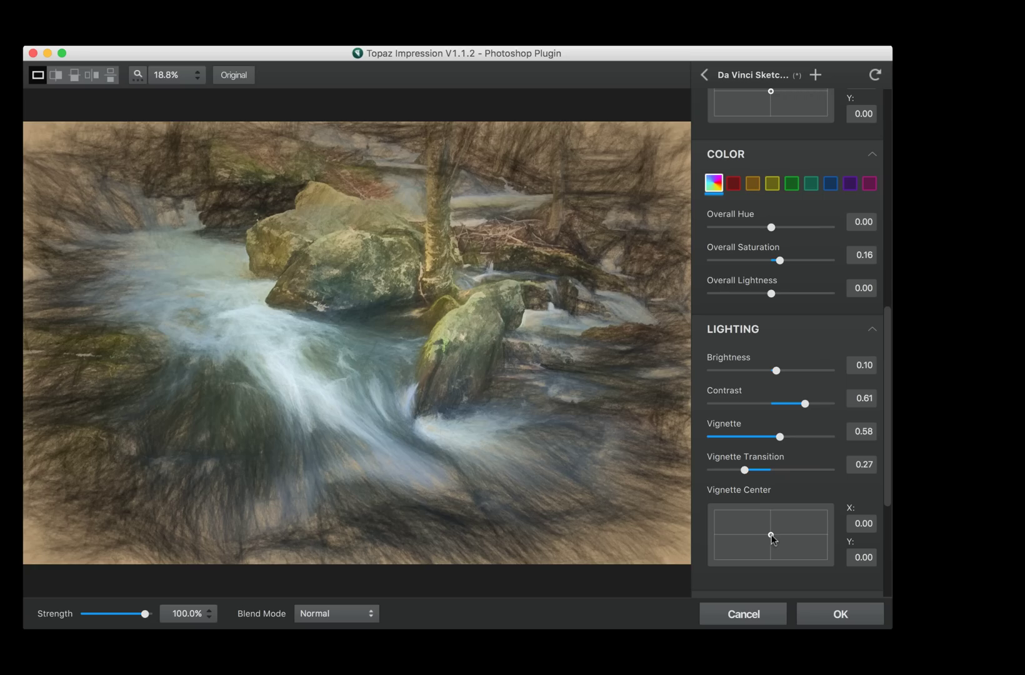
pyautogui.moveTo(771, 535)
pyautogui.mouseDown()
pyautogui.moveTo(753, 531)
pyautogui.moveTo(753, 539)
pyautogui.mouseUp()
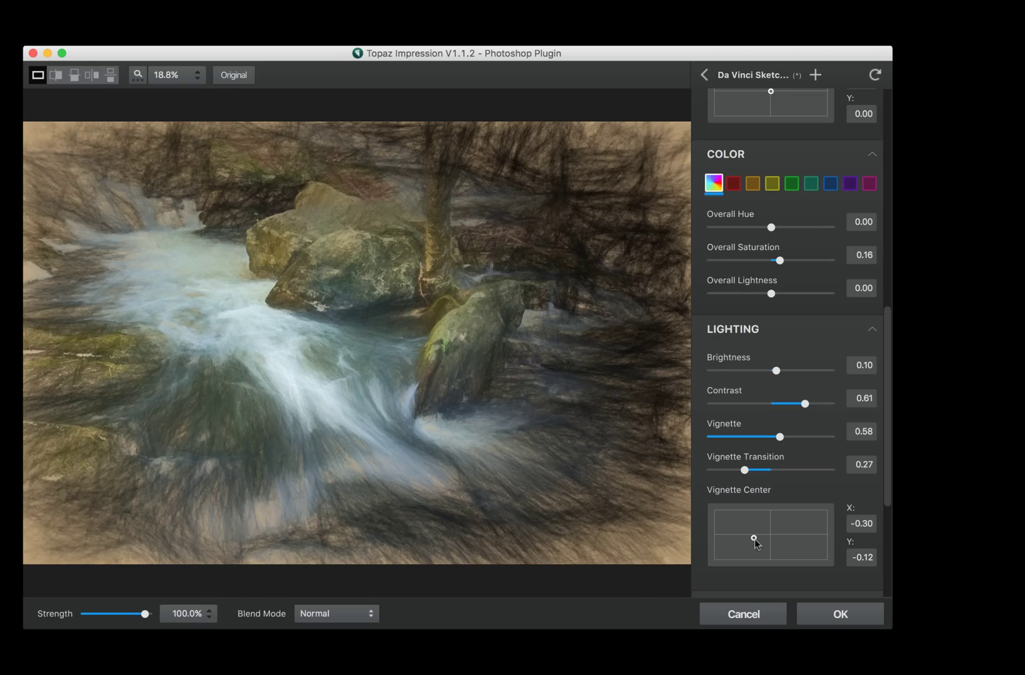
pyautogui.moveTo(754, 539); pyautogui.dragTo(749, 534)
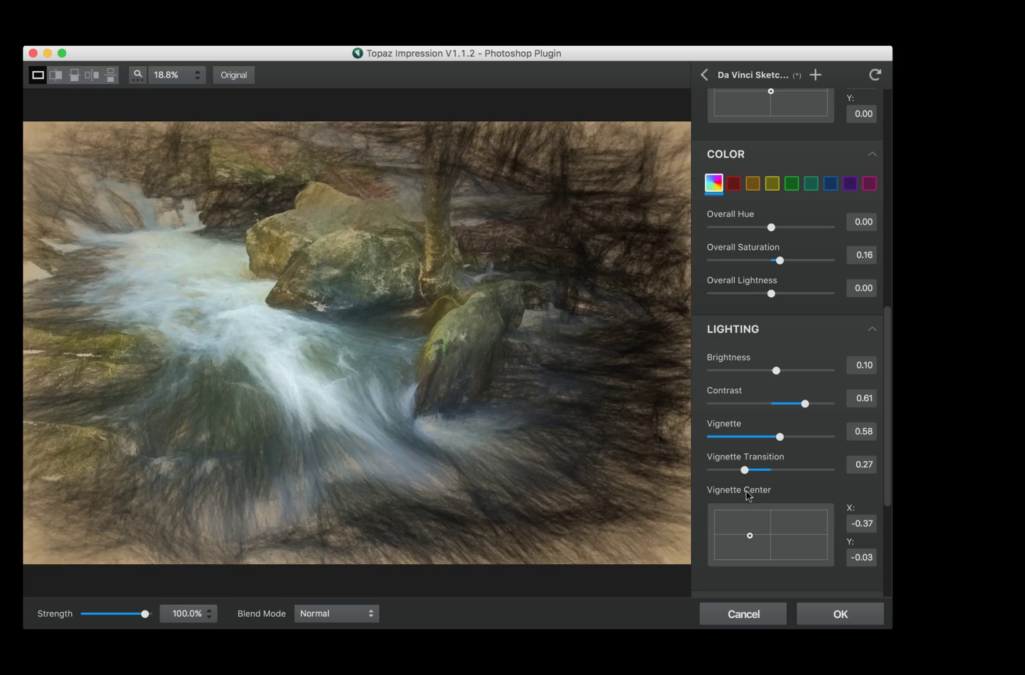
pyautogui.moveTo(748, 472); pyautogui.dragTo(763, 469)
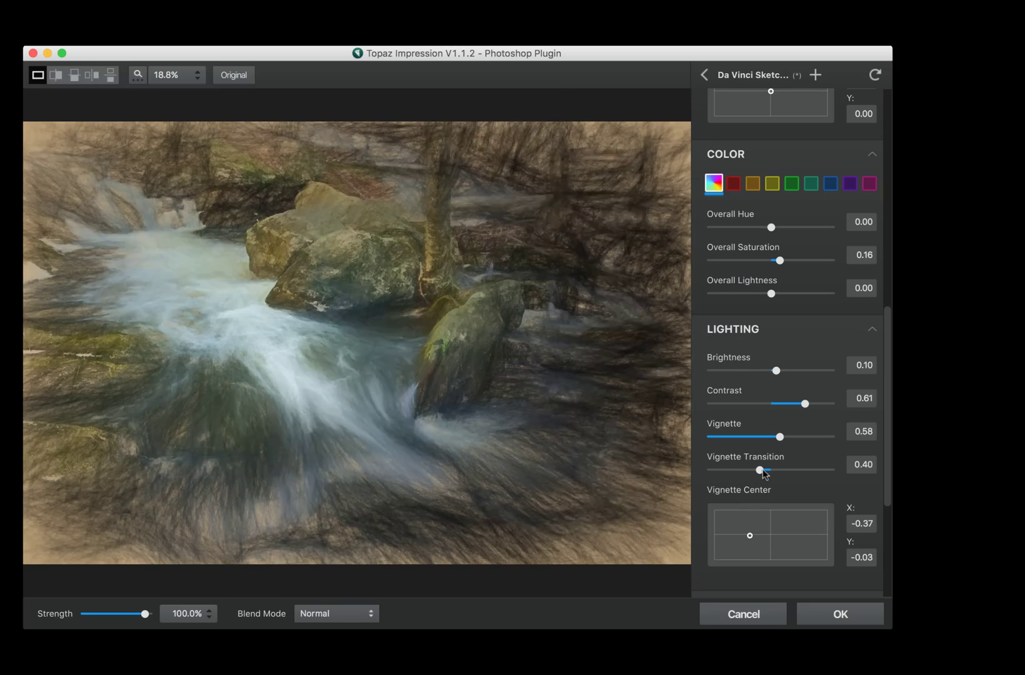
pyautogui.moveTo(778, 439); pyautogui.dragTo(763, 439)
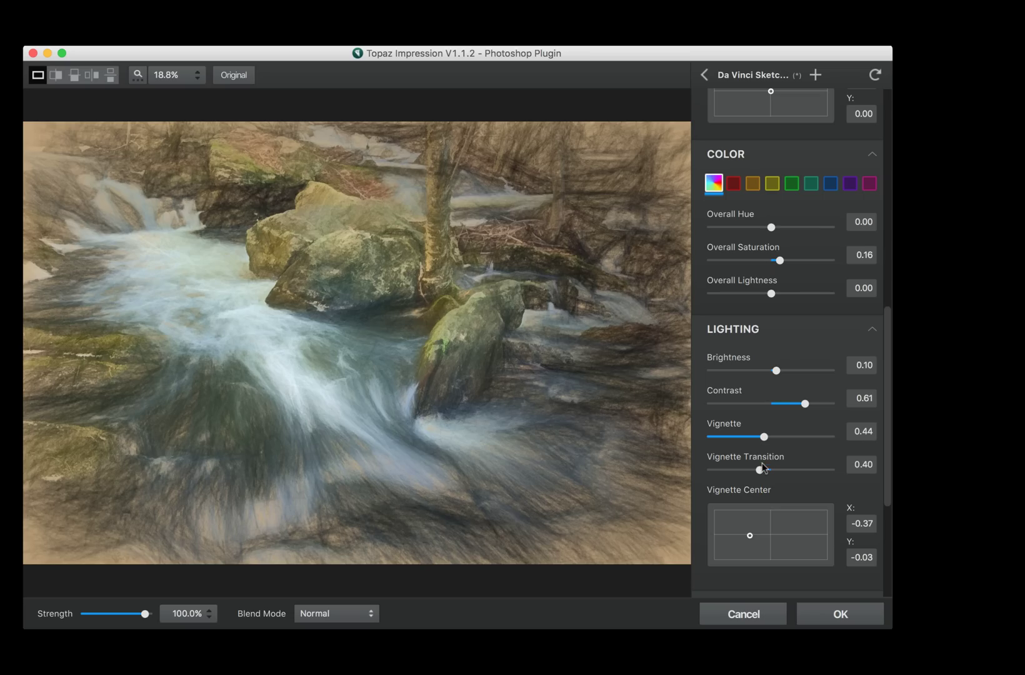
pyautogui.moveTo(760, 470); pyautogui.dragTo(761, 470)
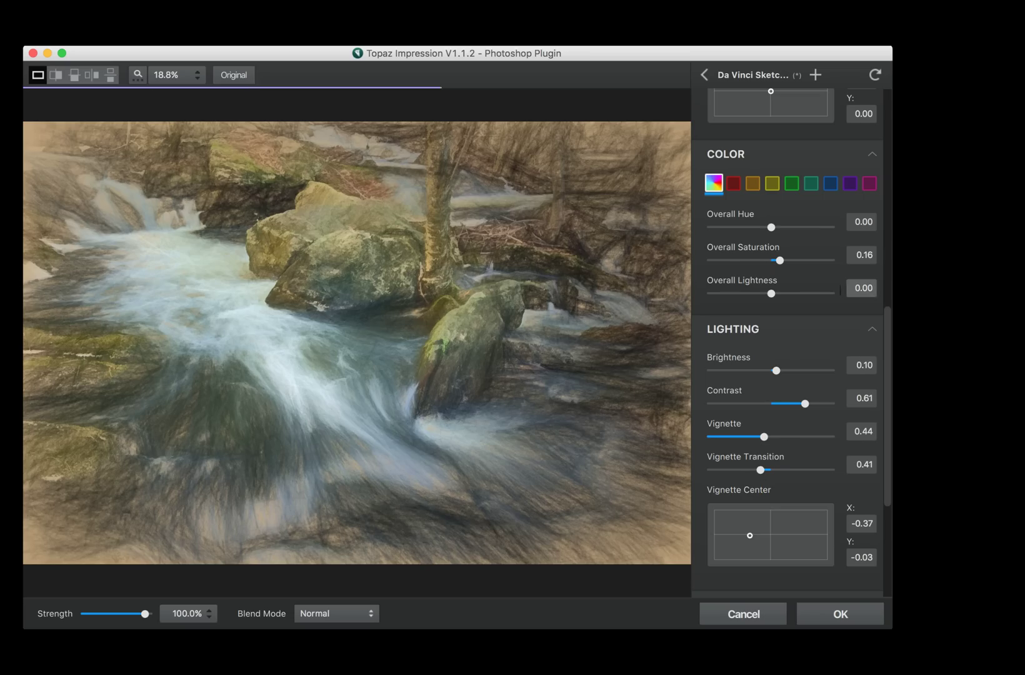
# - Set the stroke Coverage to 0.40 and Coverage Transition to 0.45, and raise Contrast to 0.70
pyautogui.scroll(2, 839, 293)
pyautogui.scroll(5, 840, 289)
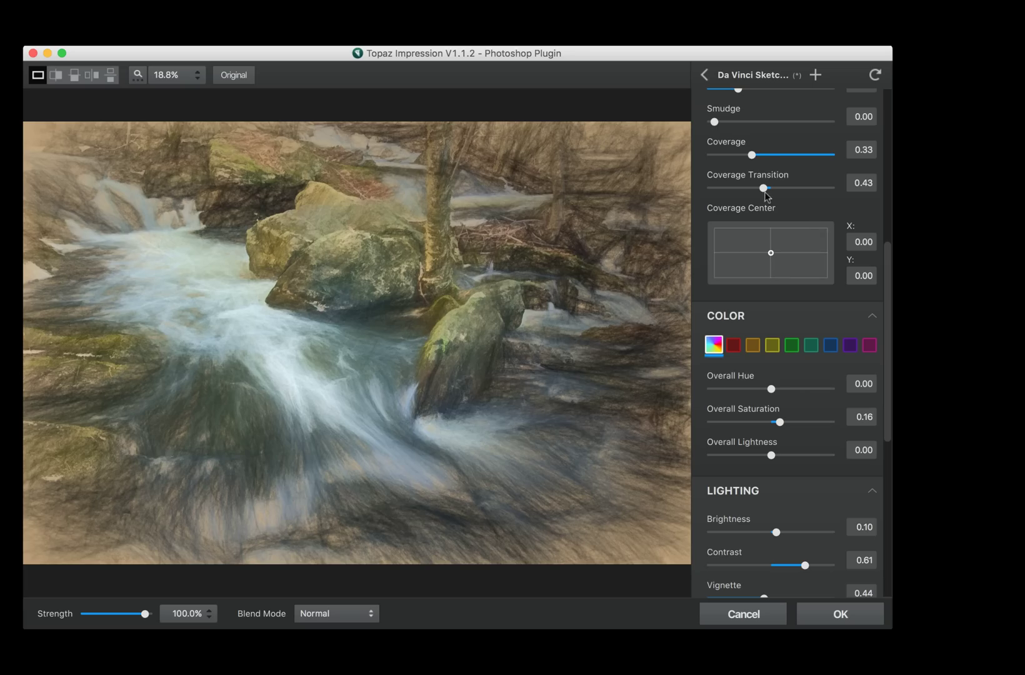
pyautogui.moveTo(752, 155); pyautogui.dragTo(759, 155)
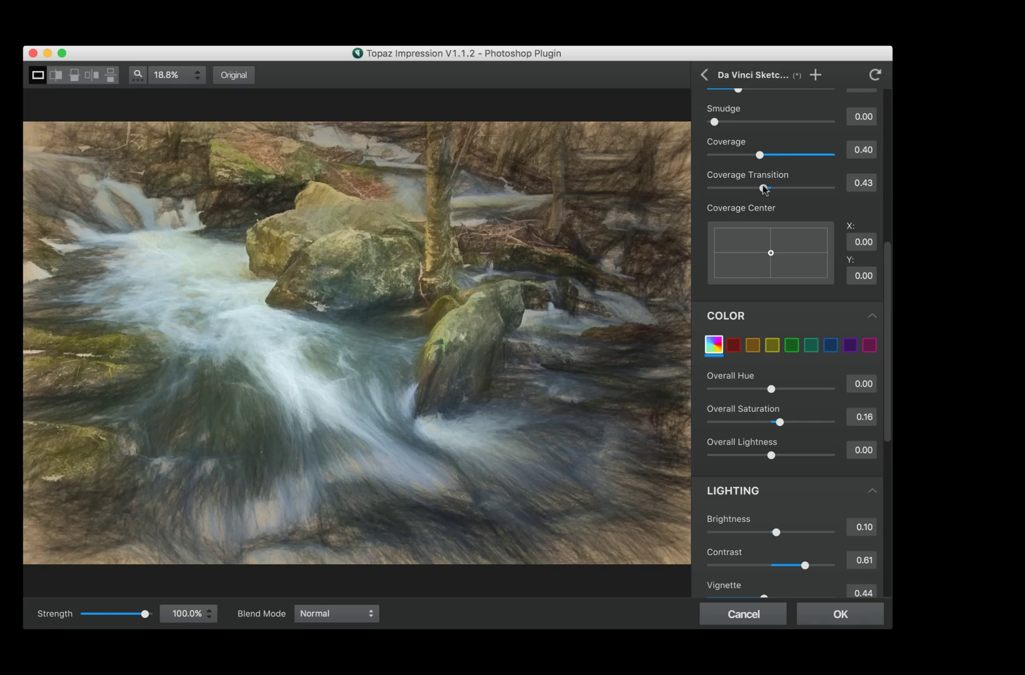
pyautogui.moveTo(766, 187); pyautogui.dragTo(765, 188)
pyautogui.click(805, 565)
pyautogui.moveTo(805, 565); pyautogui.dragTo(810, 565)
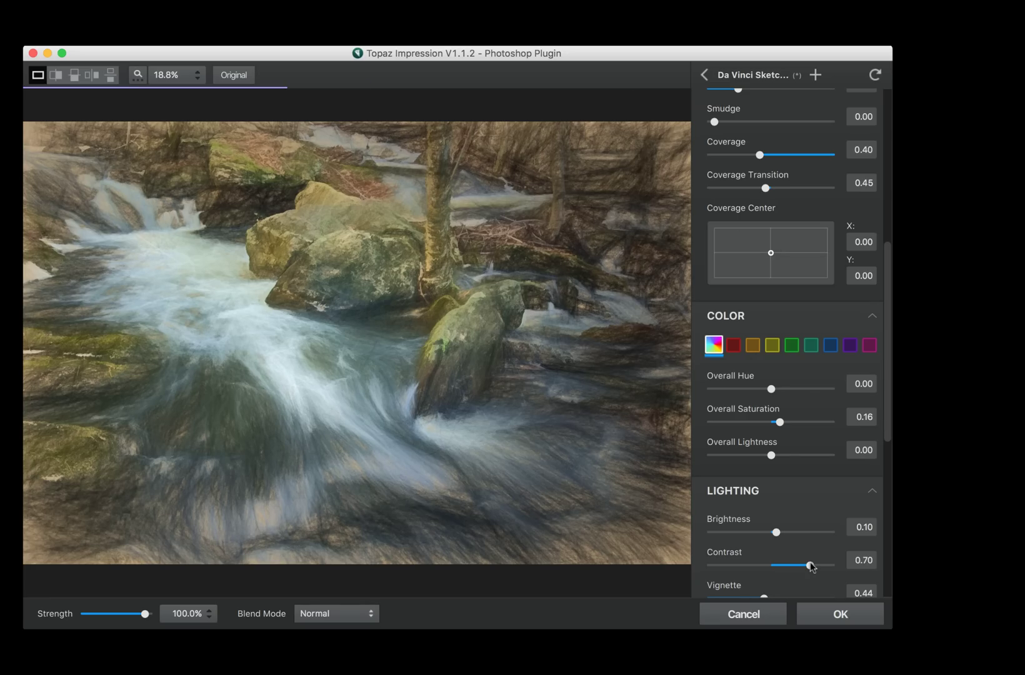
# - Set Coverage to 0.61 and Coverage Transition to 0.60, and move the coverage center to X -0.37, Y -0.03
pyautogui.moveTo(765, 188); pyautogui.dragTo(750, 188)
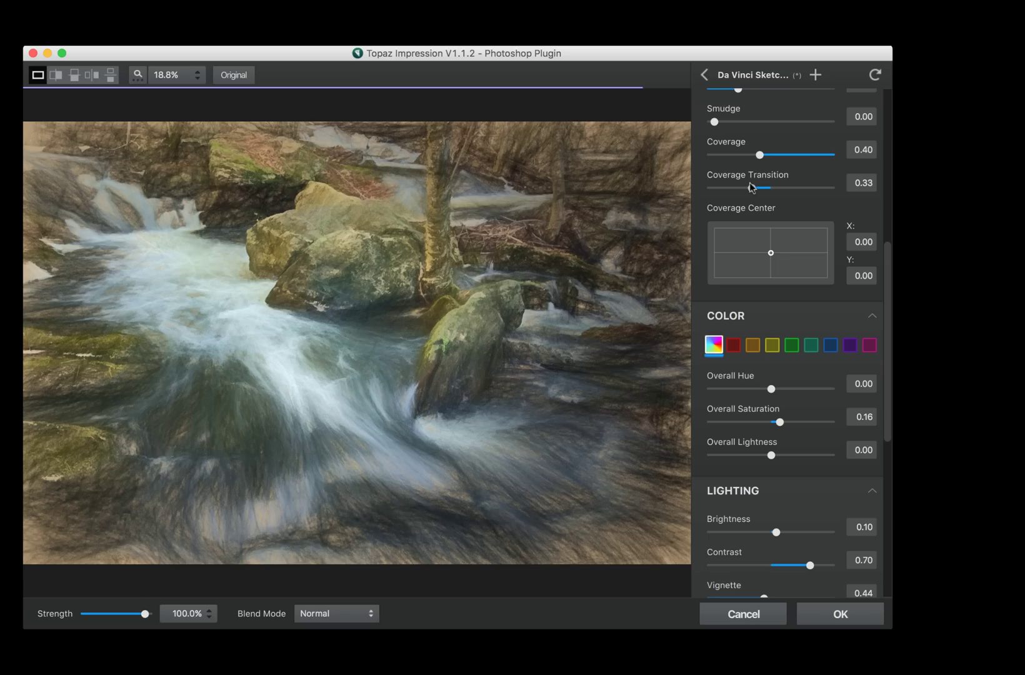
pyautogui.moveTo(749, 183); pyautogui.dragTo(780, 189)
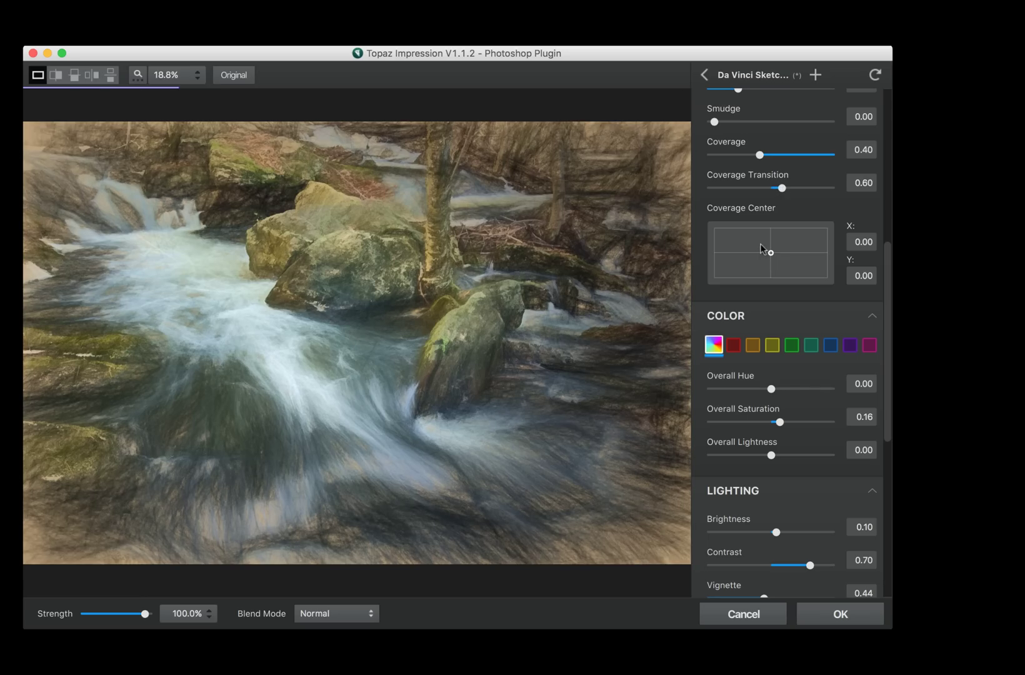
pyautogui.moveTo(769, 254); pyautogui.dragTo(748, 254)
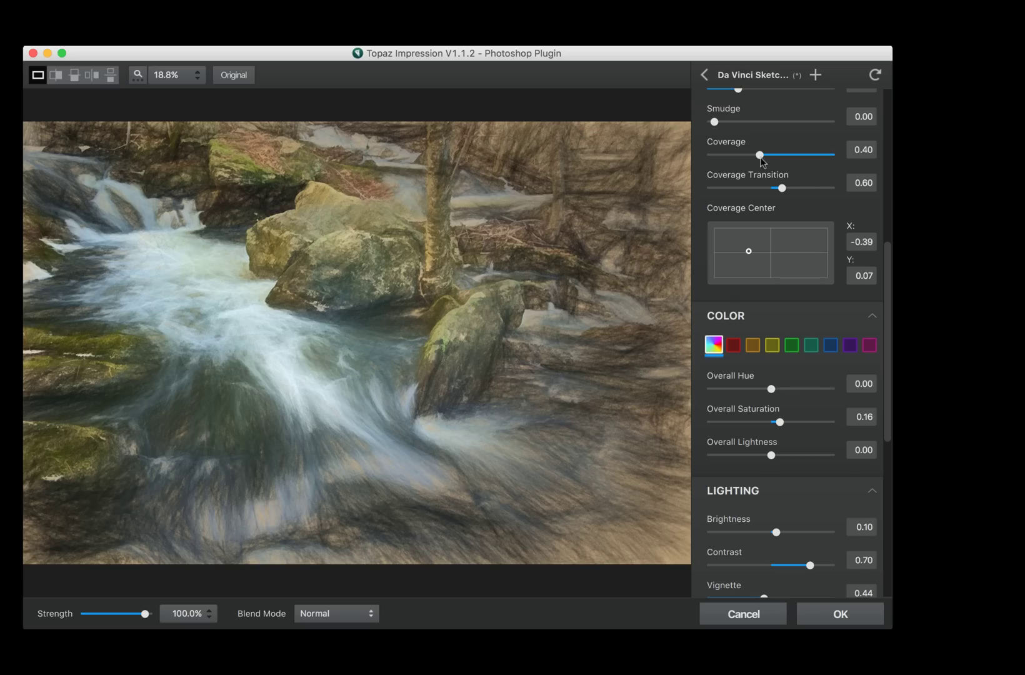
pyautogui.moveTo(760, 156); pyautogui.dragTo(783, 156)
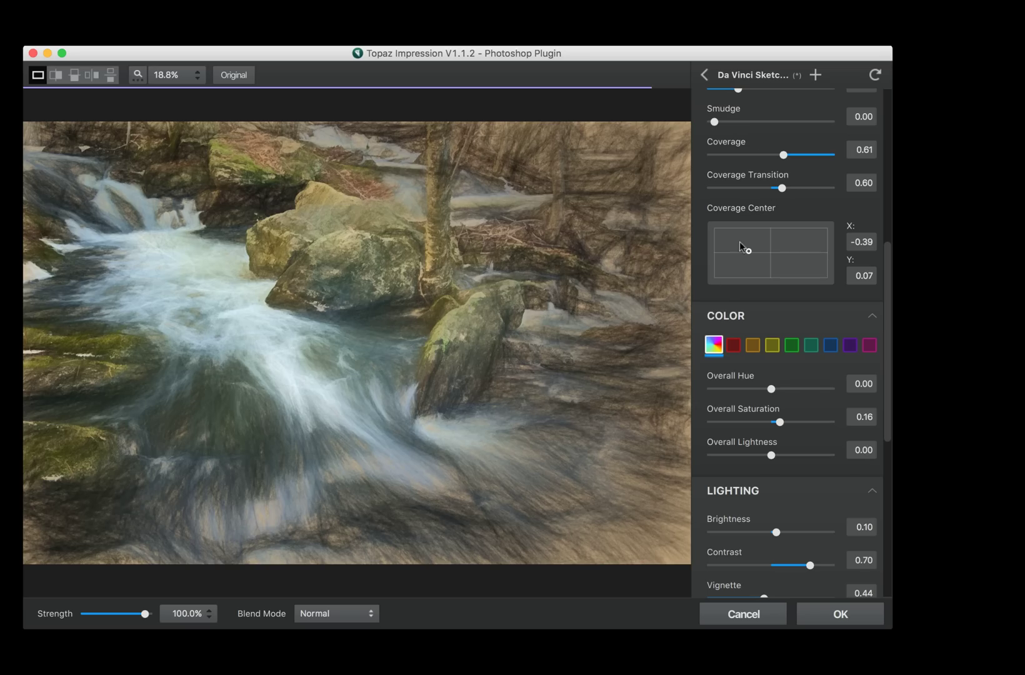
pyautogui.moveTo(749, 250); pyautogui.dragTo(748, 252)
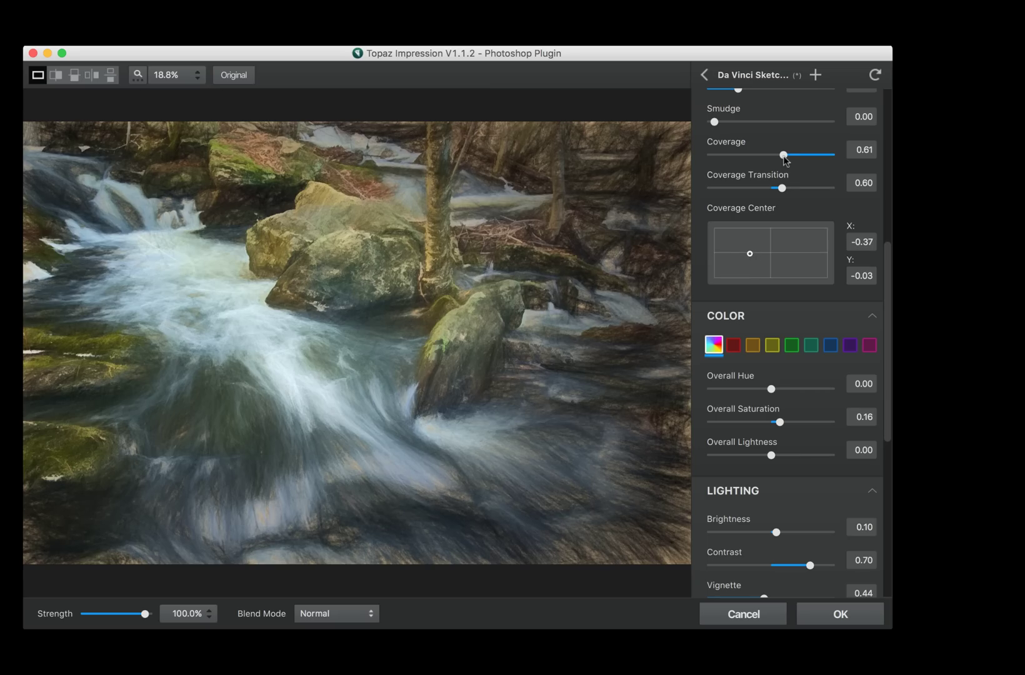
# - Lower the stroke Coverage to 0.57 and reduce the Brush Size to 0.57
pyautogui.moveTo(783, 155); pyautogui.dragTo(778, 157)
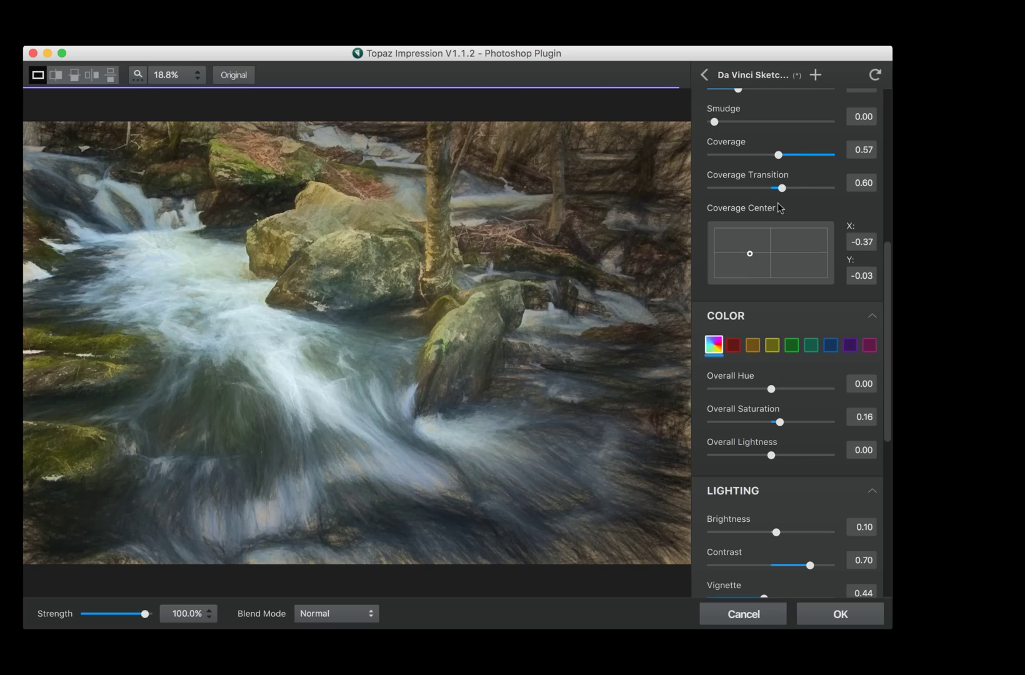
pyautogui.scroll(1, 779, 214)
pyautogui.scroll(10, 779, 215)
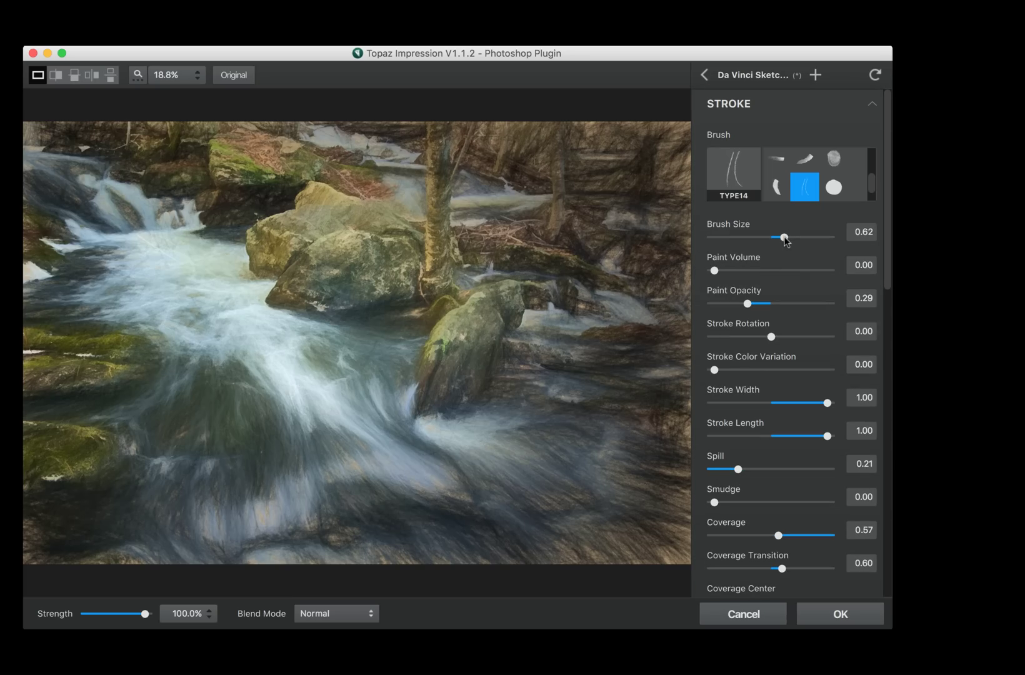
pyautogui.moveTo(784, 238); pyautogui.dragTo(779, 238)
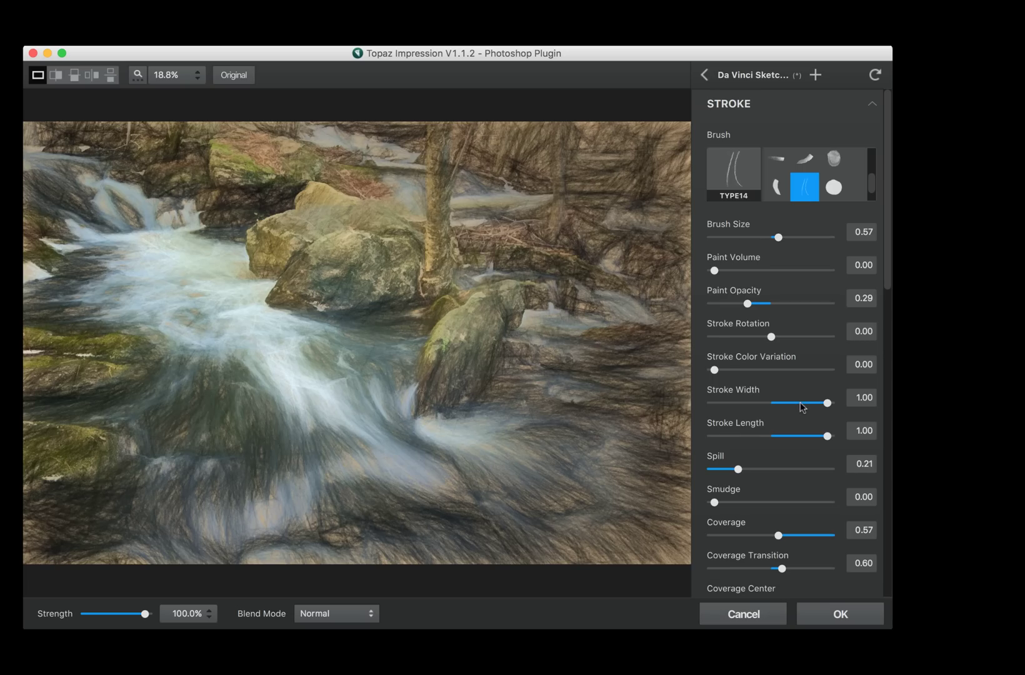
# - Change the solid texture background color to the saved orange swatch
pyautogui.scroll(-15, 800, 402)
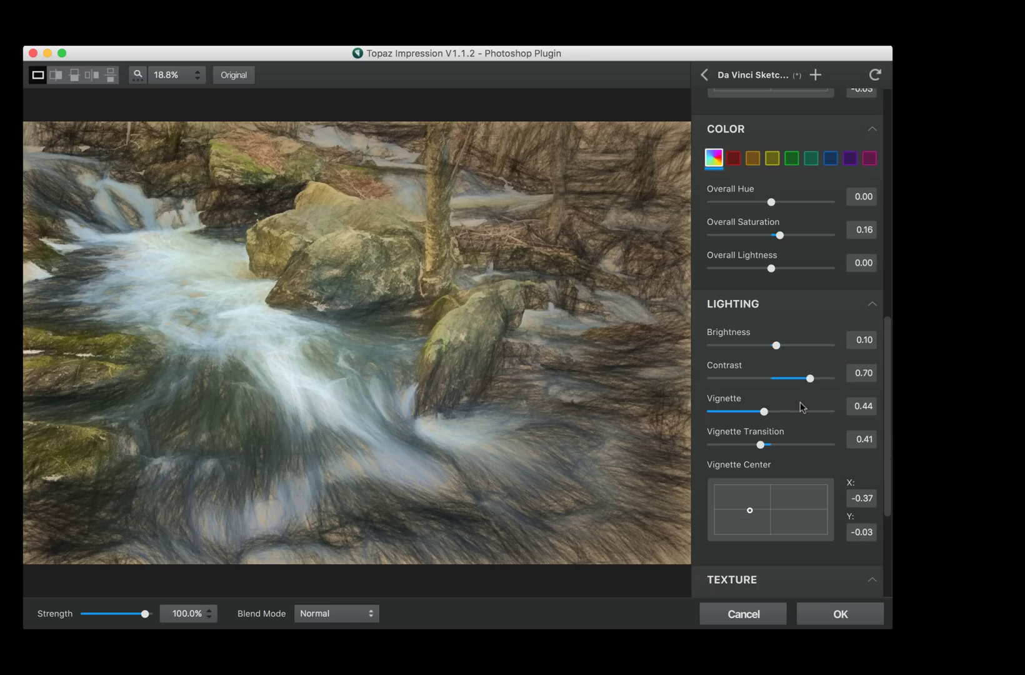
pyautogui.scroll(-10, 800, 404)
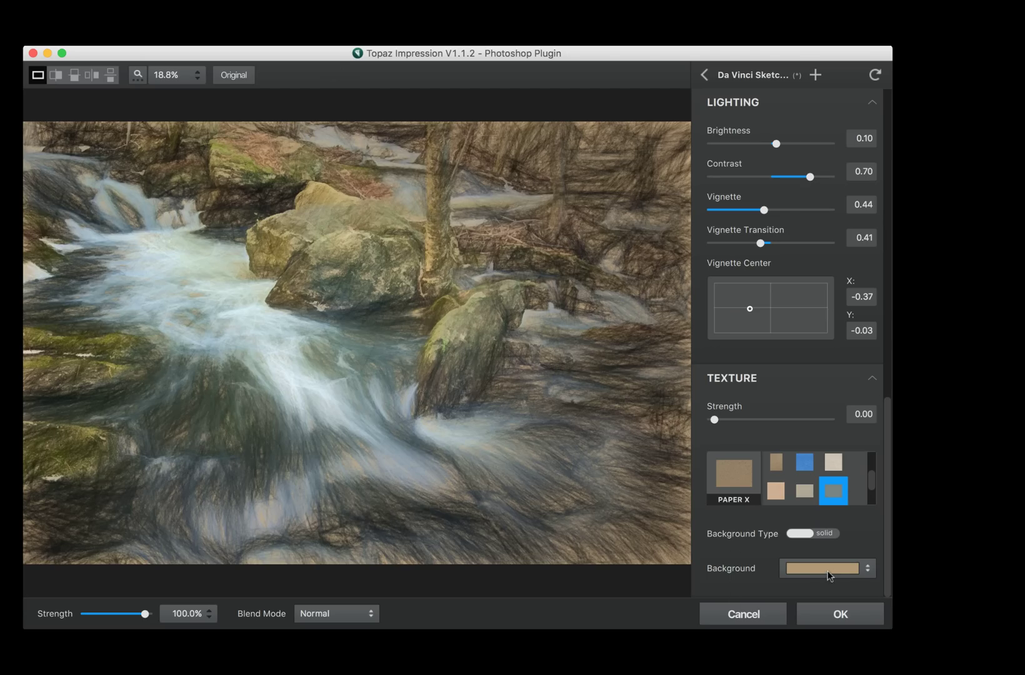
pyautogui.click(826, 570)
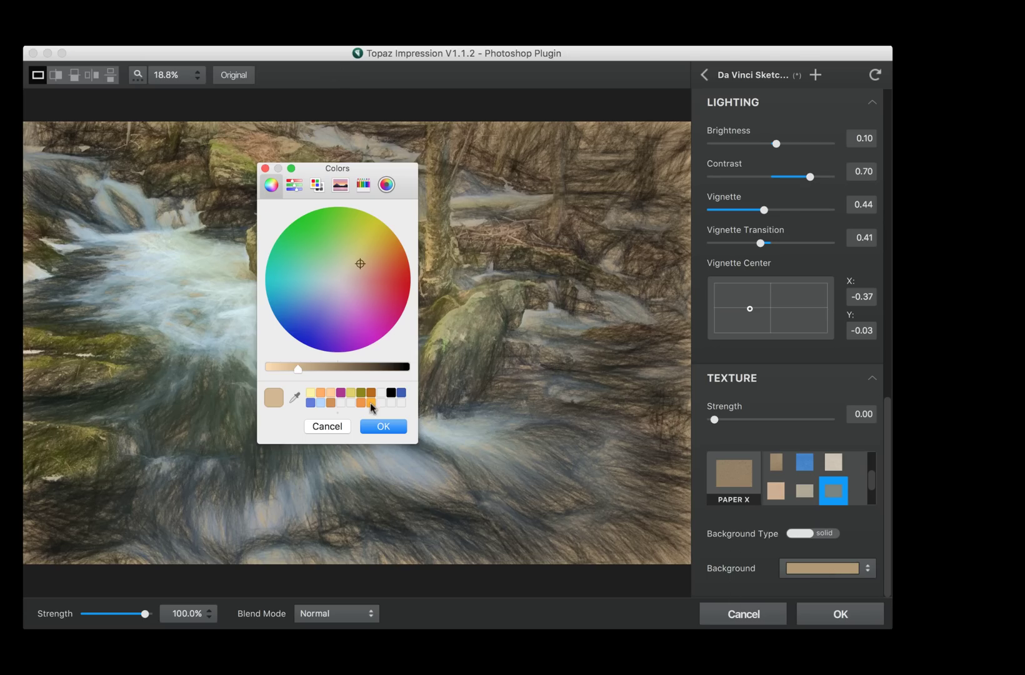
pyautogui.click(370, 402)
pyautogui.click(403, 425)
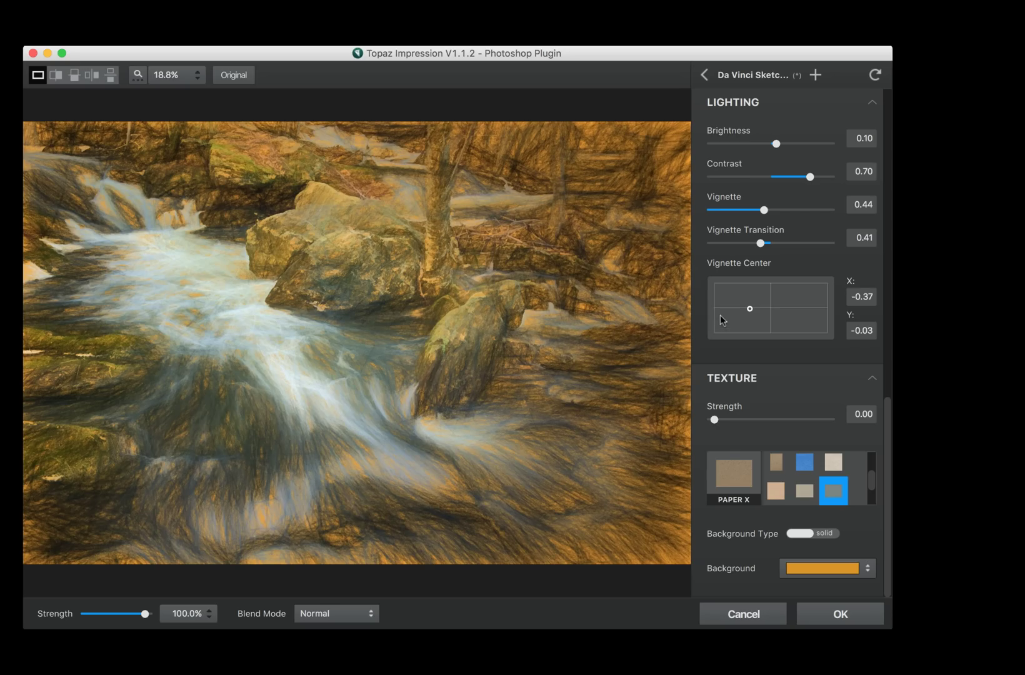
# - Set Coverage to 0.74 and Coverage Transition to 0.55, and apply the effect to return to Photoshop
pyautogui.scroll(5, 721, 328)
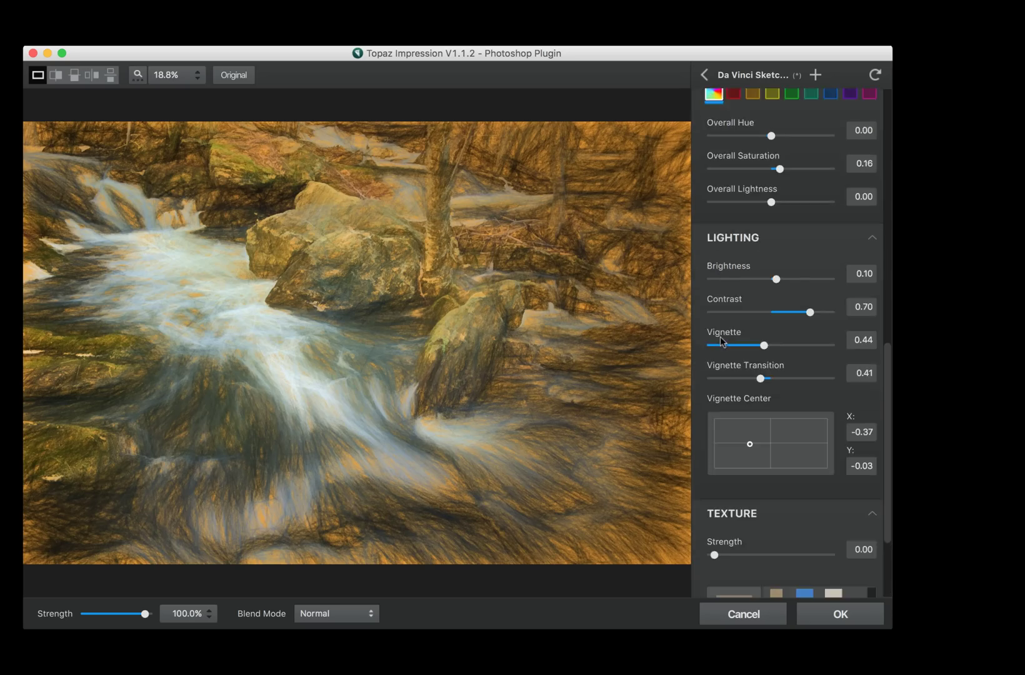
pyautogui.scroll(6, 720, 337)
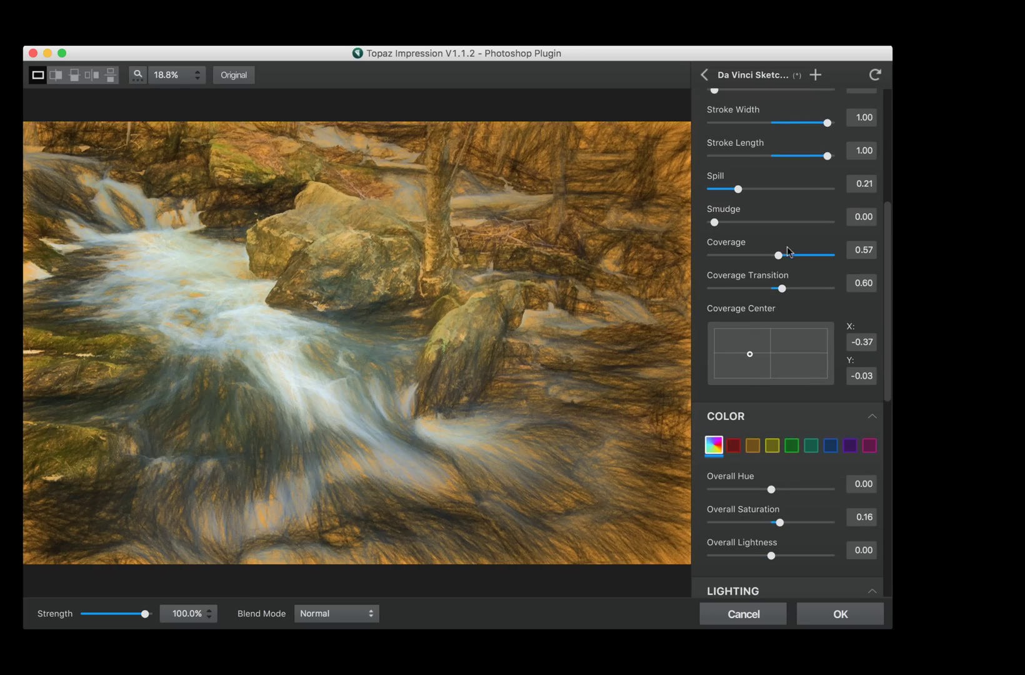
pyautogui.moveTo(779, 253); pyautogui.dragTo(788, 254)
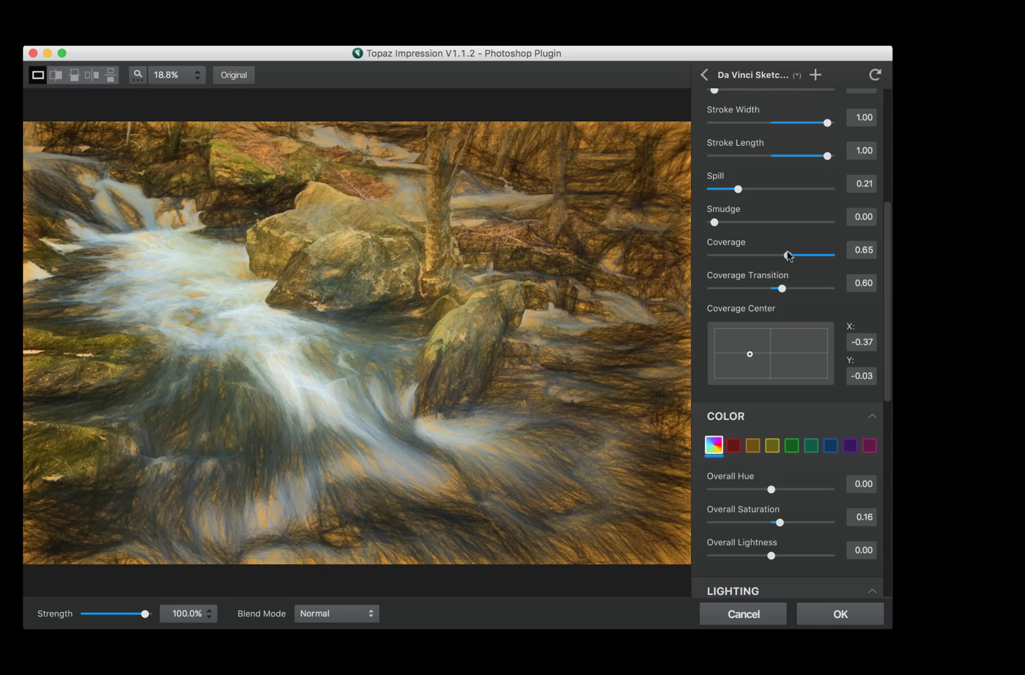
pyautogui.moveTo(782, 288); pyautogui.dragTo(773, 288)
pyautogui.moveTo(787, 255); pyautogui.dragTo(797, 256)
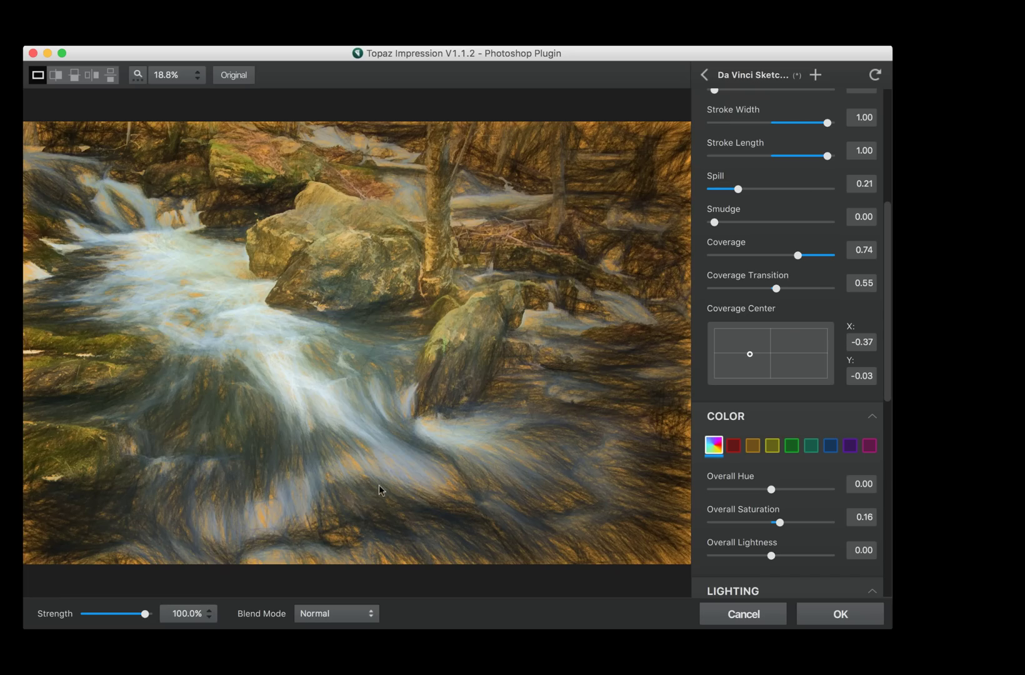
pyautogui.click(823, 613)
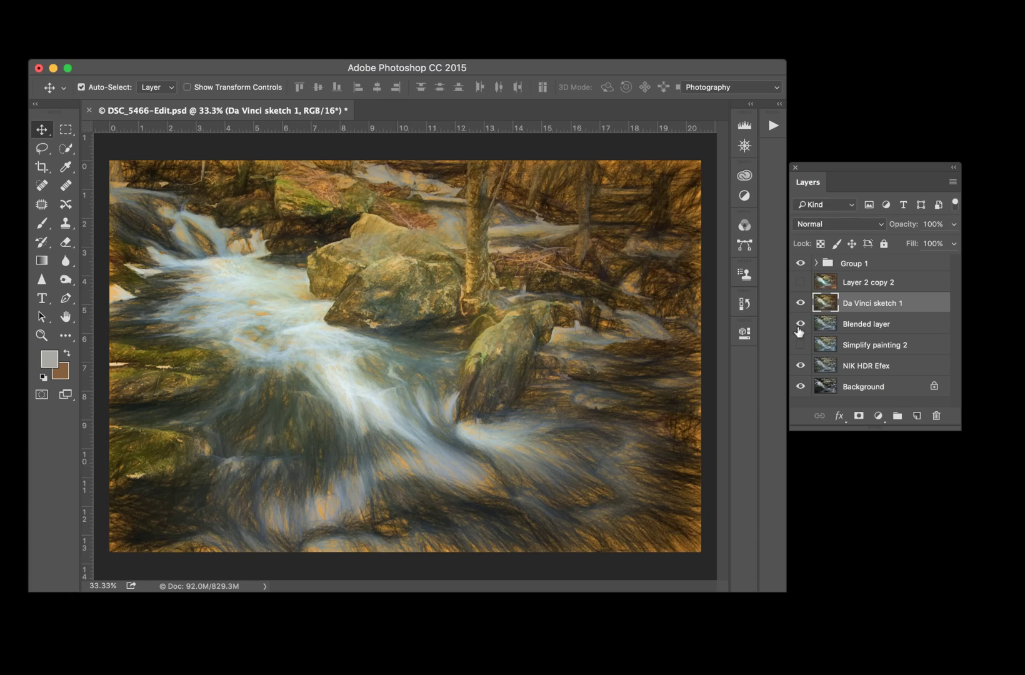
# - Check the Da Vinci sketch 1 layer against the layers below and lower its fill to 53%
pyautogui.click(802, 304)
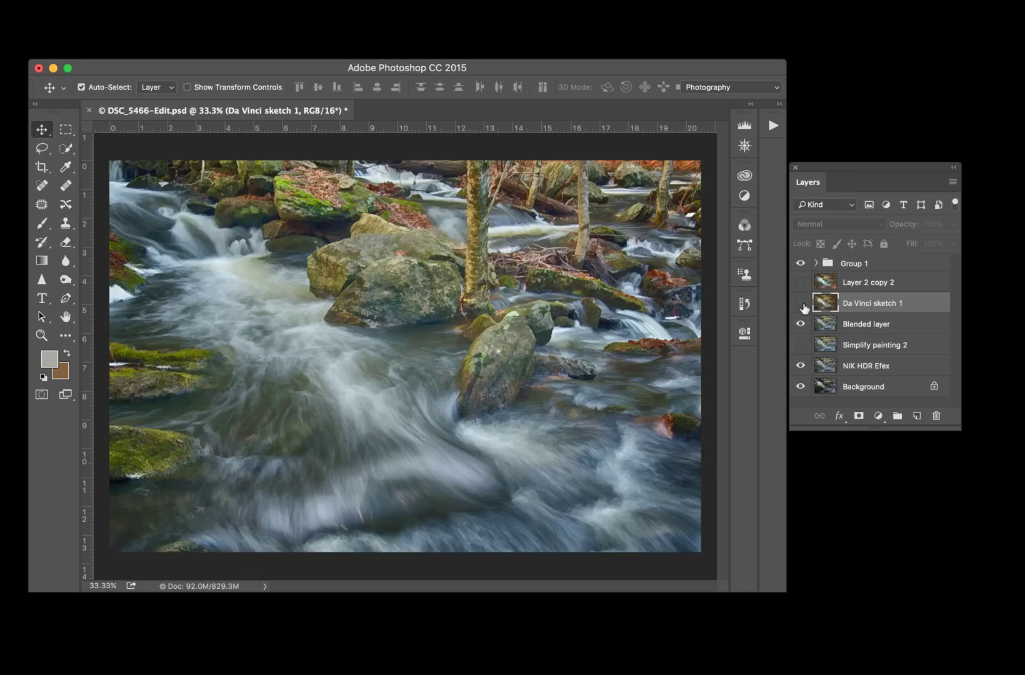
pyautogui.click(802, 305)
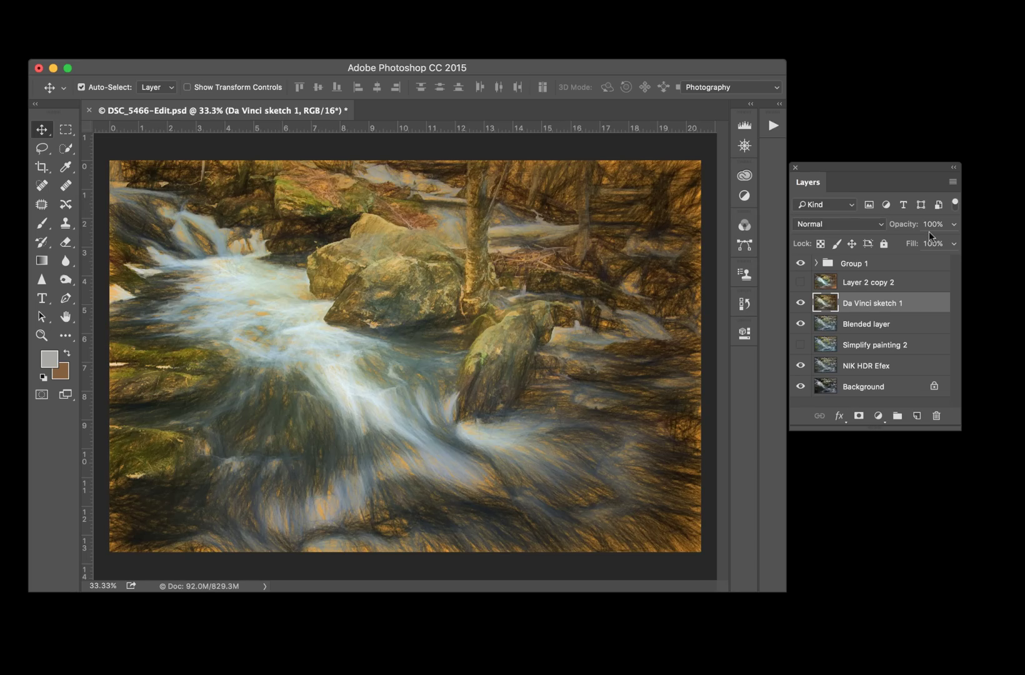
pyautogui.click(954, 244)
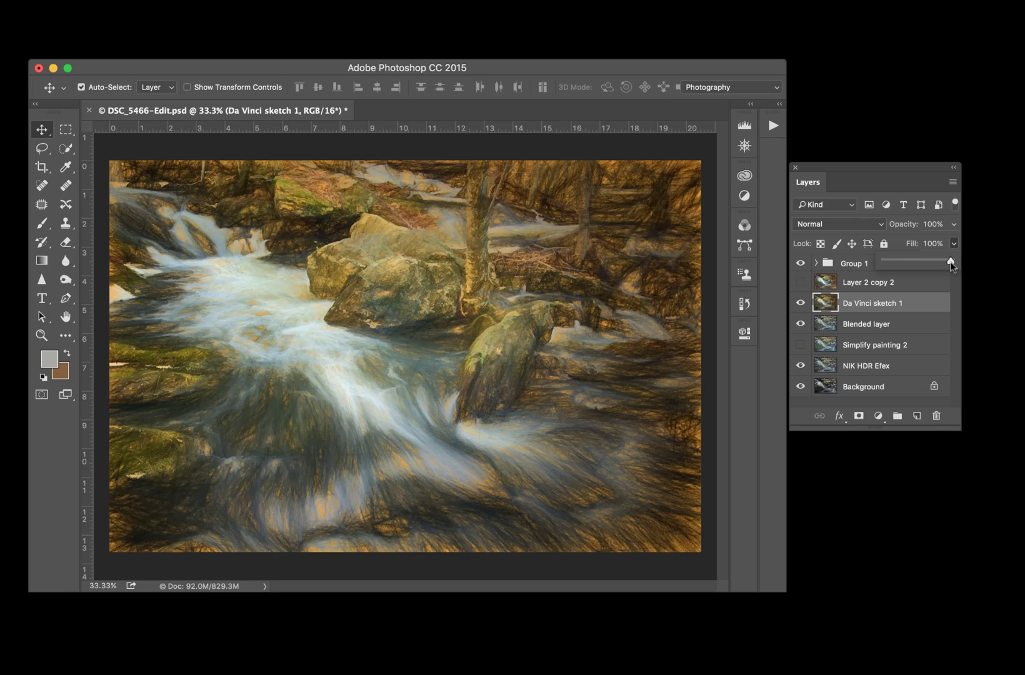
pyautogui.moveTo(951, 265); pyautogui.dragTo(919, 258)
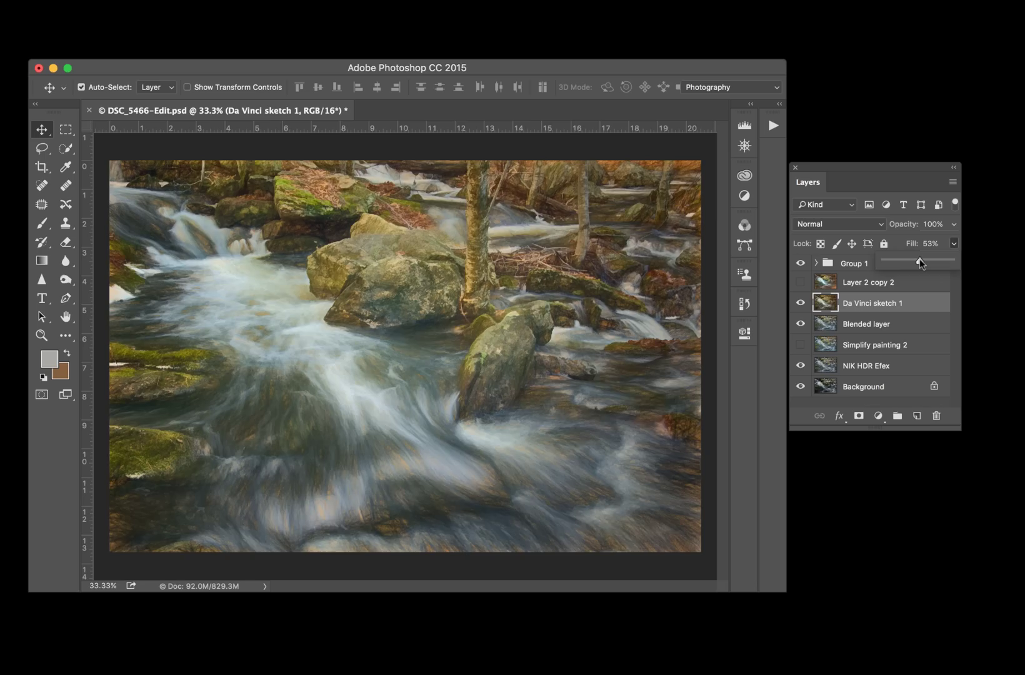
# - Compare the image with and without the Da Vinci sketch 1 layer, and preview the Layer 2 copy 2 version
pyautogui.click(800, 303)
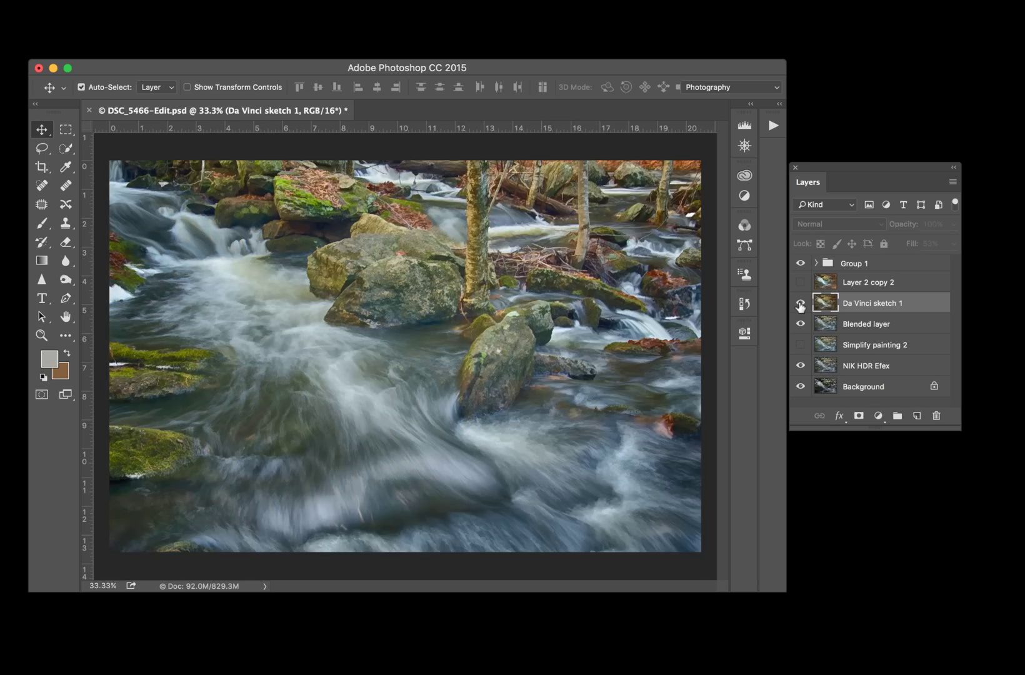
pyautogui.click(800, 304)
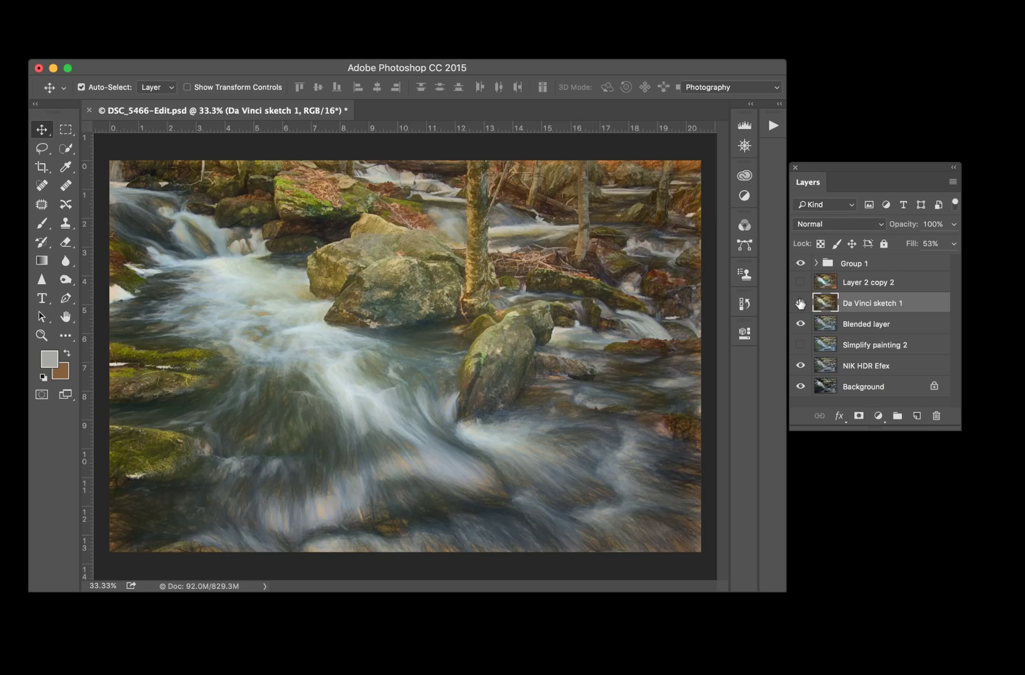
pyautogui.click(800, 282)
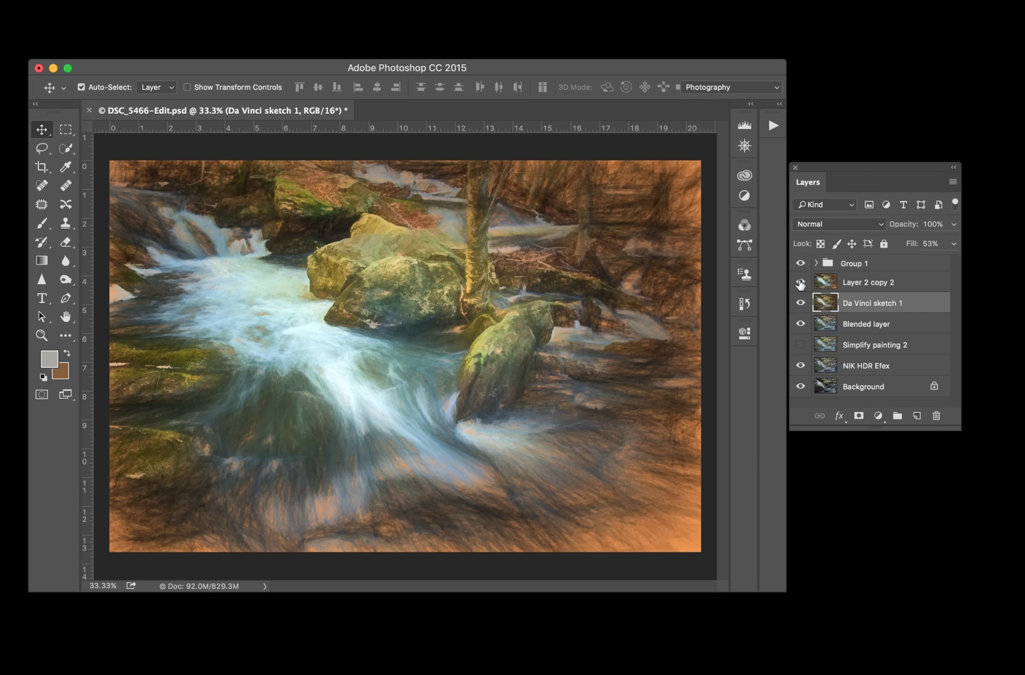
pyautogui.click(800, 283)
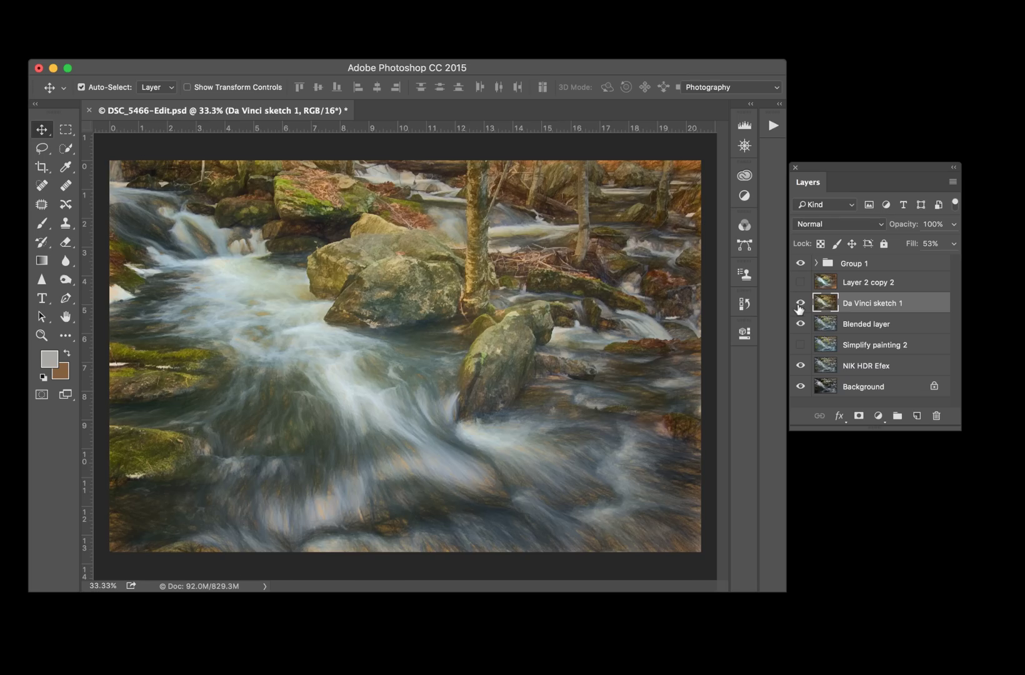
# - Add a Brightness/Contrast adjustment layer above Da Vinci sketch 1 with Brightness 5 and Contrast 25, and check its before and after
pyautogui.click(878, 416)
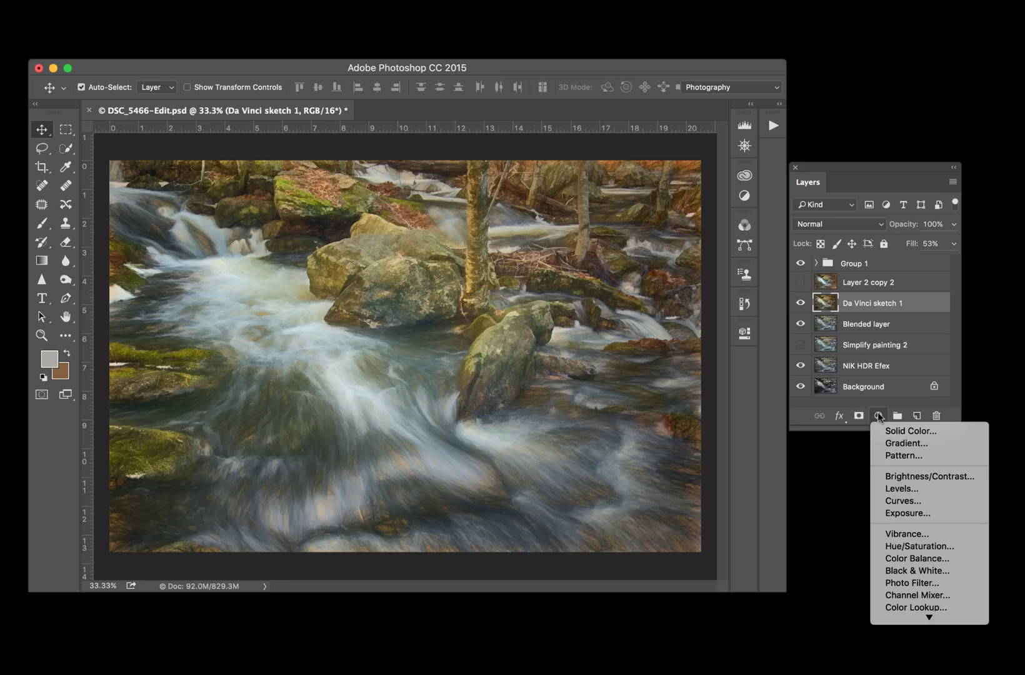
pyautogui.click(879, 477)
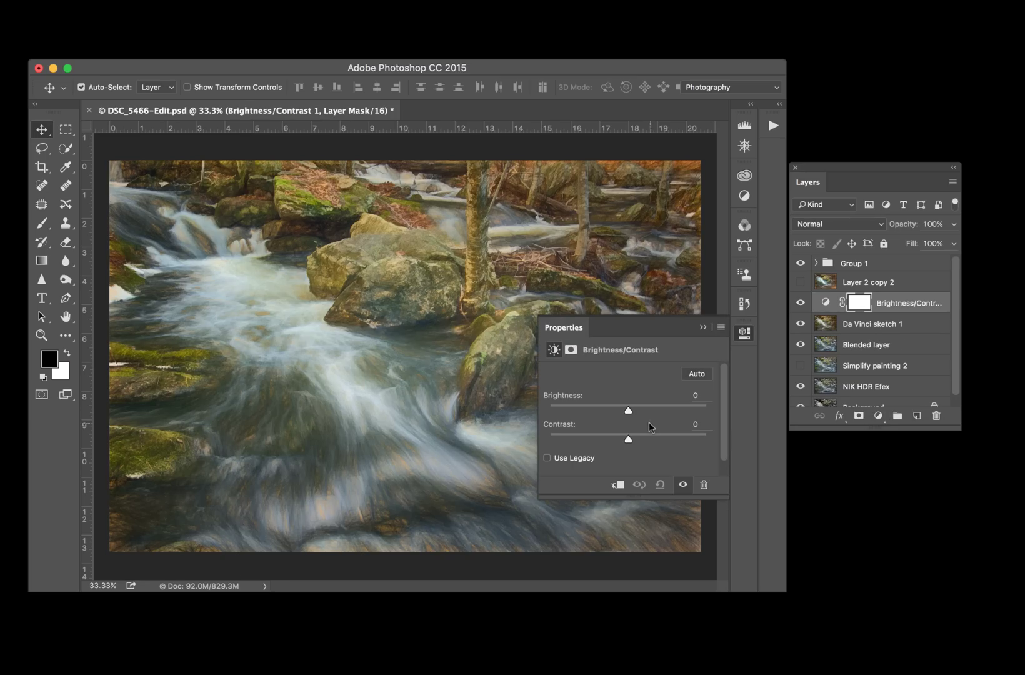
pyautogui.moveTo(627, 409); pyautogui.dragTo(638, 409)
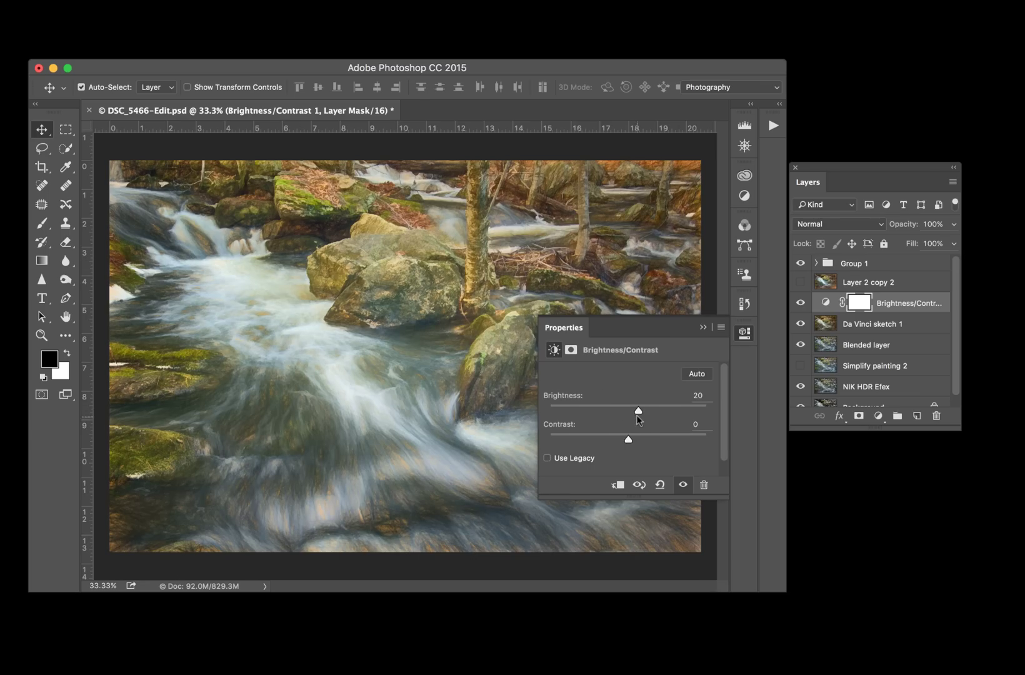
pyautogui.moveTo(637, 412)
pyautogui.mouseDown()
pyautogui.moveTo(651, 412)
pyautogui.moveTo(637, 413)
pyautogui.moveTo(641, 450)
pyautogui.moveTo(630, 406)
pyautogui.mouseUp()
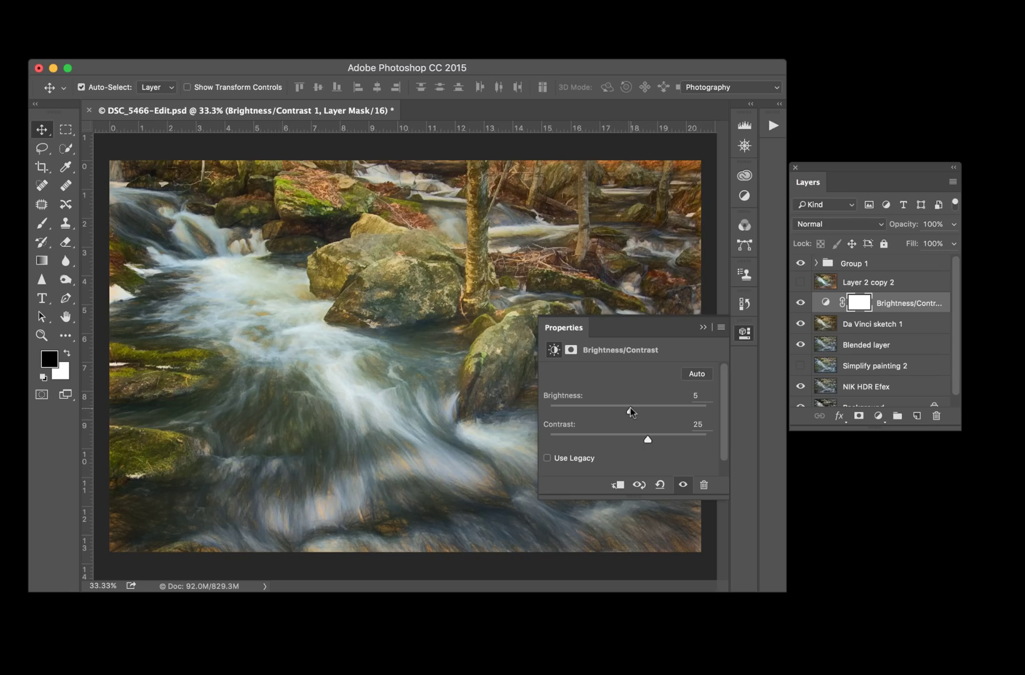
pyautogui.click(703, 327)
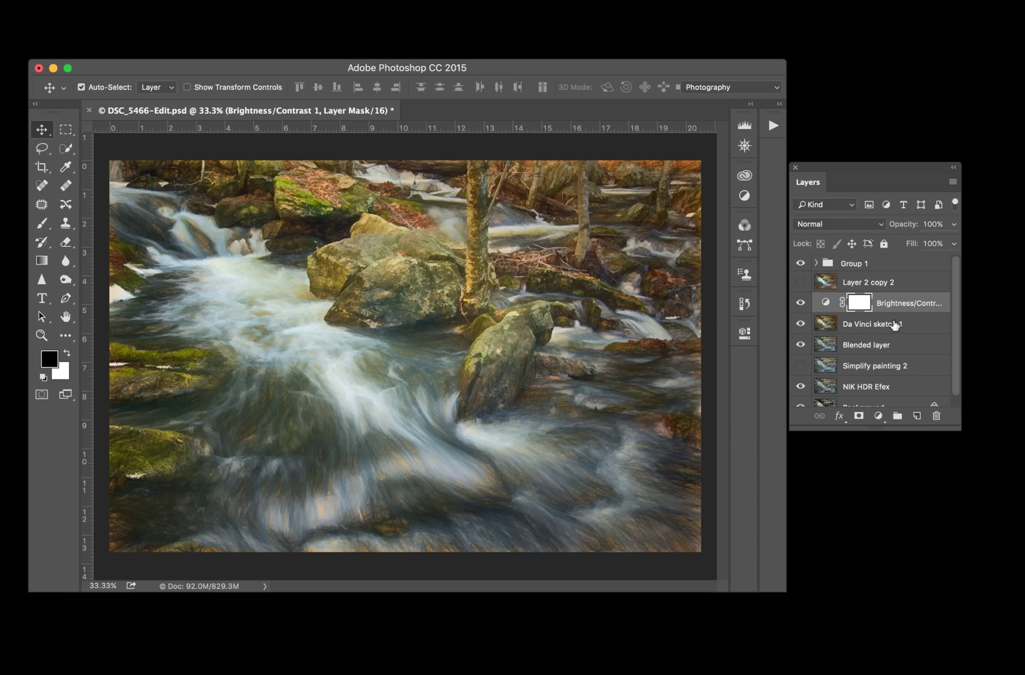
pyautogui.click(800, 303)
pyautogui.click(800, 304)
# - Stamp all visible layers into a new merged layer above the Brightness/Contrast adjustment
pyautogui.moveTo(892, 170); pyautogui.dragTo(906, 97)
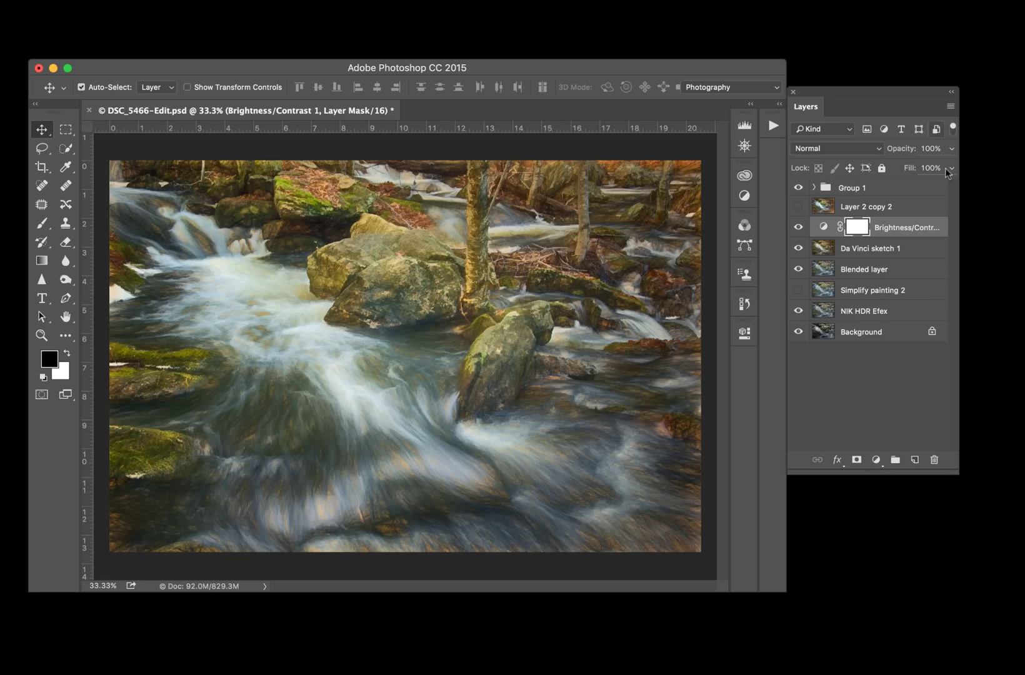
pyautogui.click(951, 107)
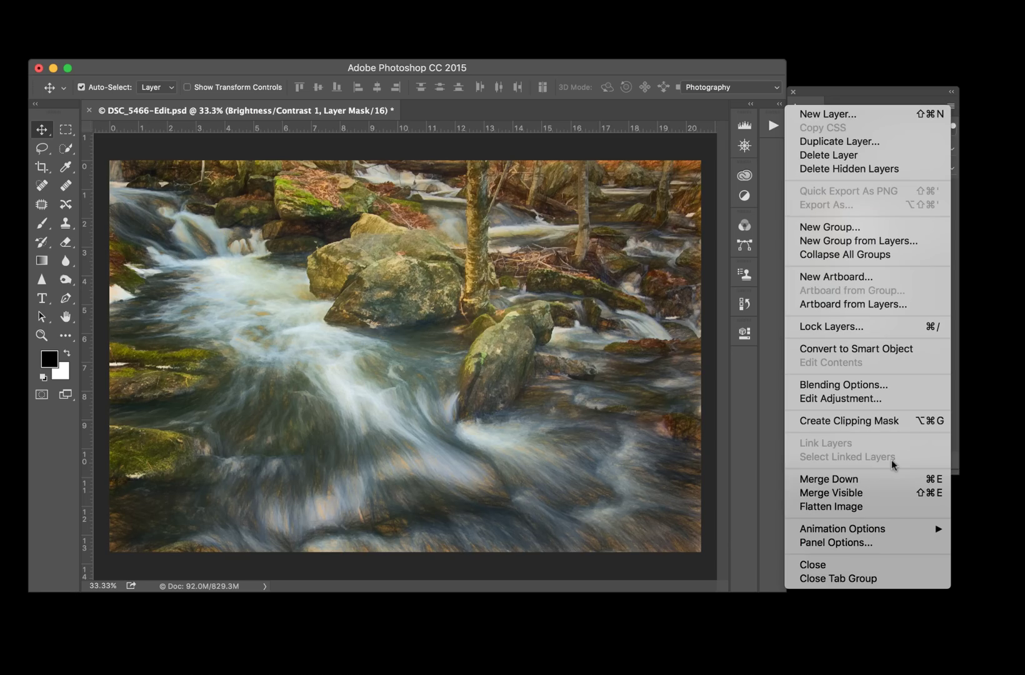
pyautogui.keyDown('alt'); pyautogui.click(883, 498); pyautogui.keyUp('alt')
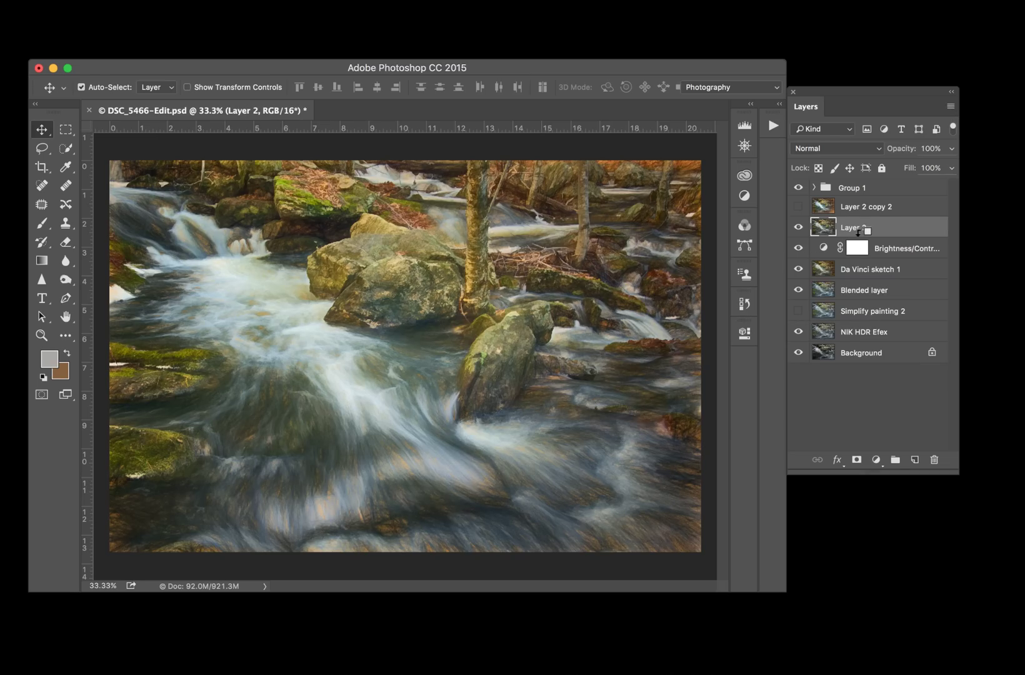
# - Hide the Brightness/Contrast, Da Vinci sketch 1, Blended layer and NIK HDR Efex layers beneath the merged layer
pyautogui.click(800, 249)
pyautogui.click(798, 270)
pyautogui.click(798, 290)
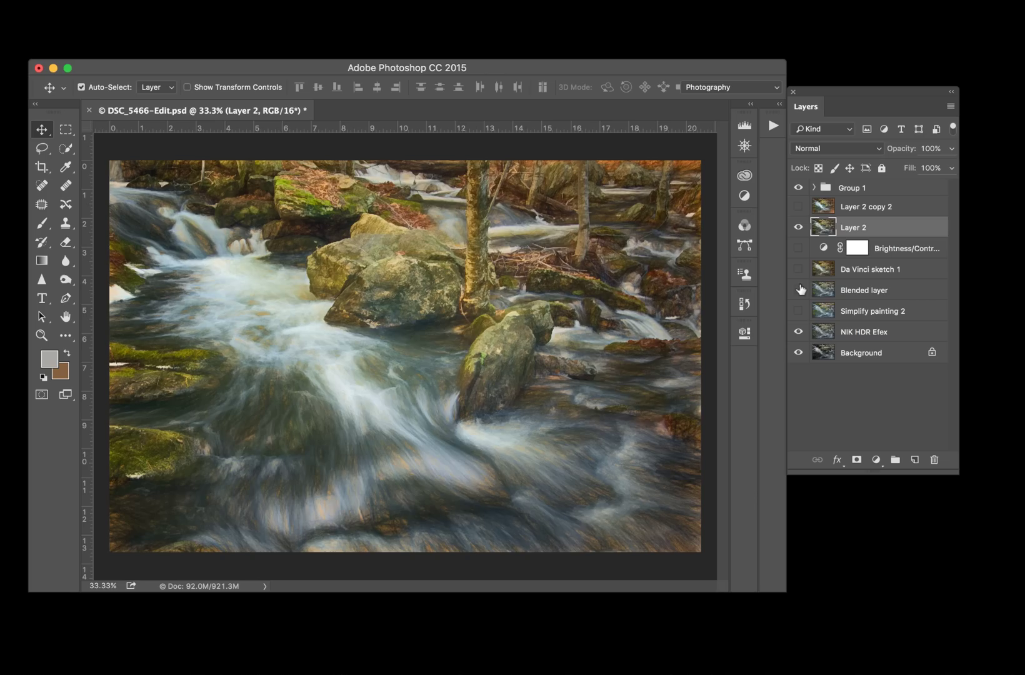
pyautogui.click(799, 227)
pyautogui.click(798, 331)
# - Compare the merged Layer 2 with the original Background photo by toggling its visibility, leaving it shown
pyautogui.click(798, 227)
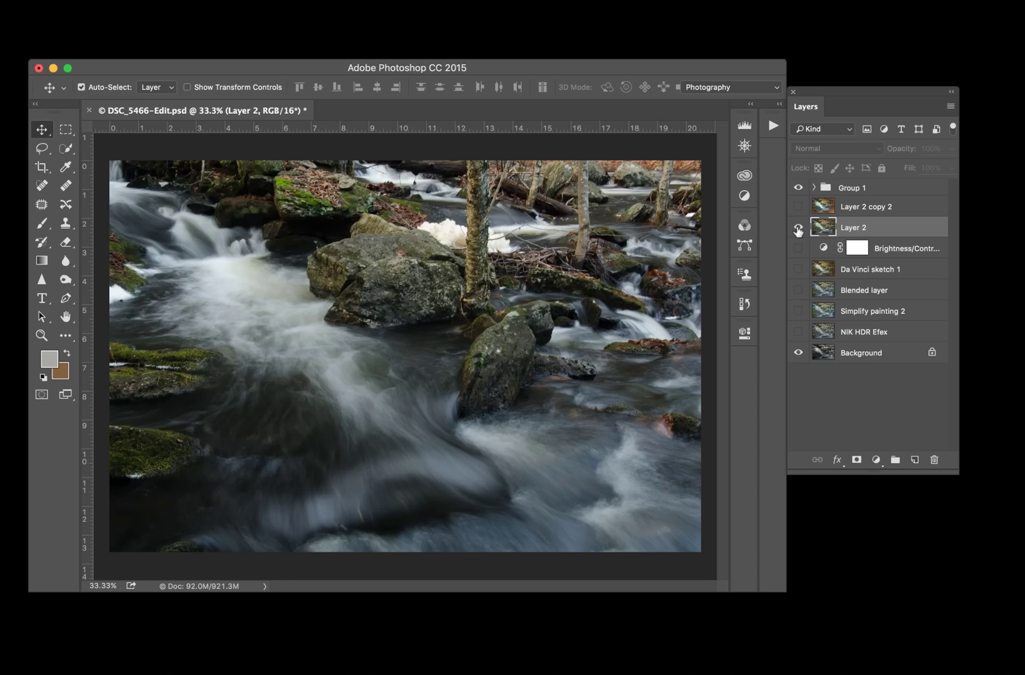
pyautogui.click(798, 228)
pyautogui.click(799, 227)
pyautogui.click(798, 227)
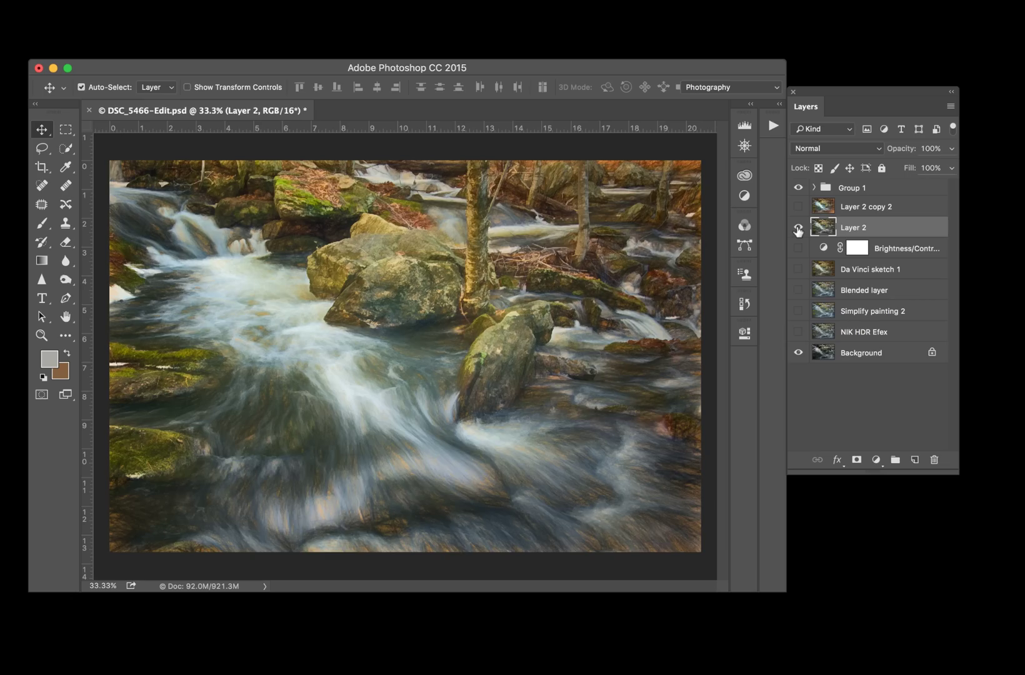